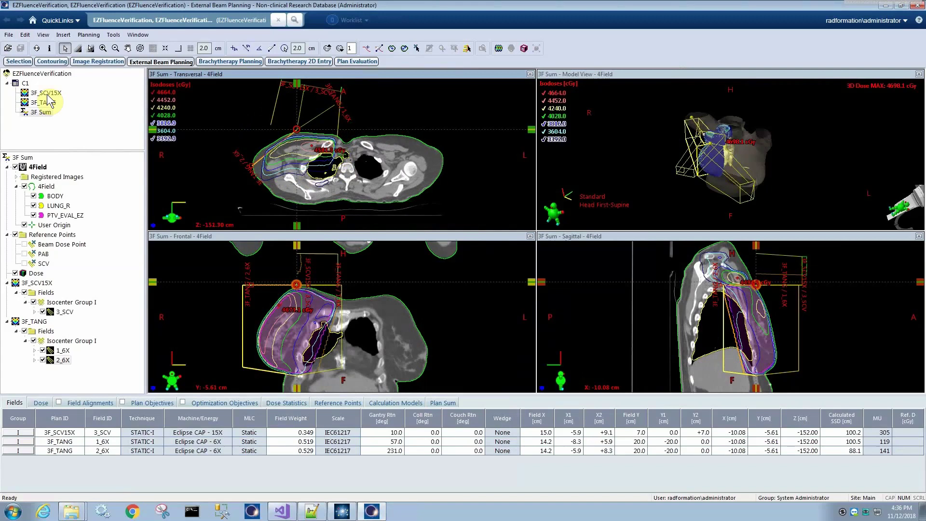
- Open the 3F_TANG plan and examine its dose on the transversal slices around the isocenter
{"action": "left_click", "coordinate": [49, 102]}
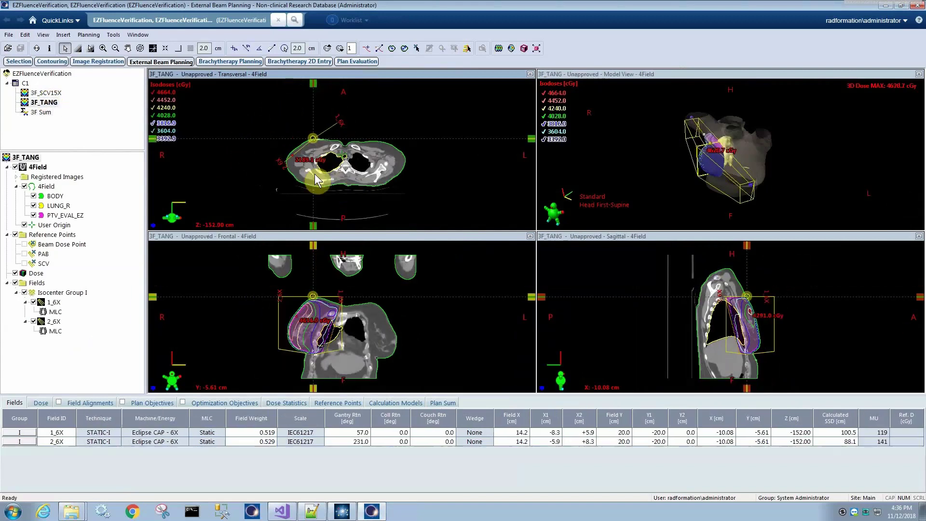
{"action": "scroll", "coordinate": [316, 181], "scroll_direction": "down", "scroll_amount": 10}
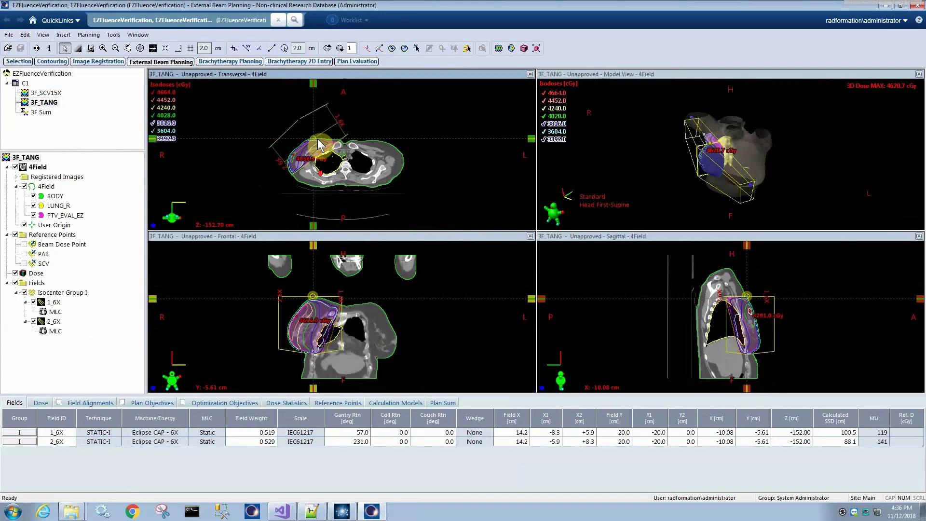
{"action": "right_click", "coordinate": [628, 157]}
{"action": "key", "text": "Escape"}
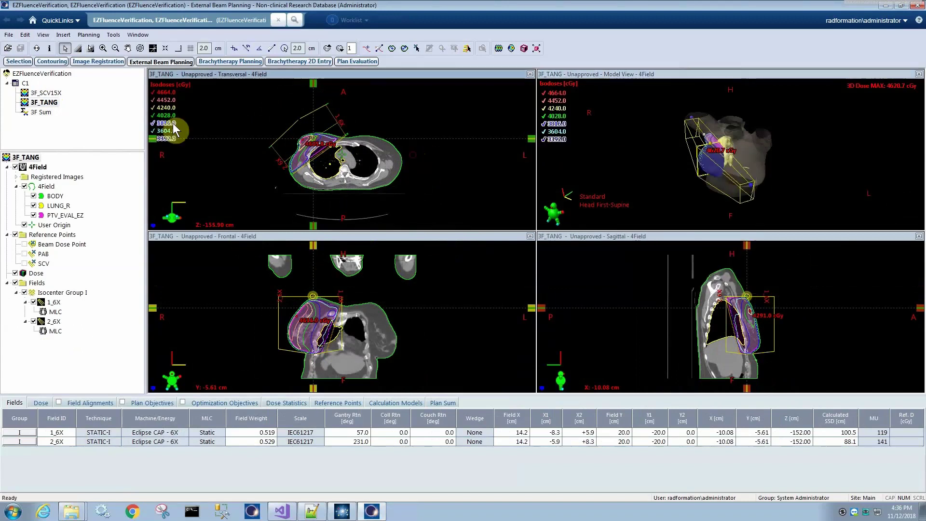
- Open the 3F_SCV15X plan and examine its supraclavicular field dose on the transversal slices near the field junction
{"action": "left_click", "coordinate": [43, 93]}
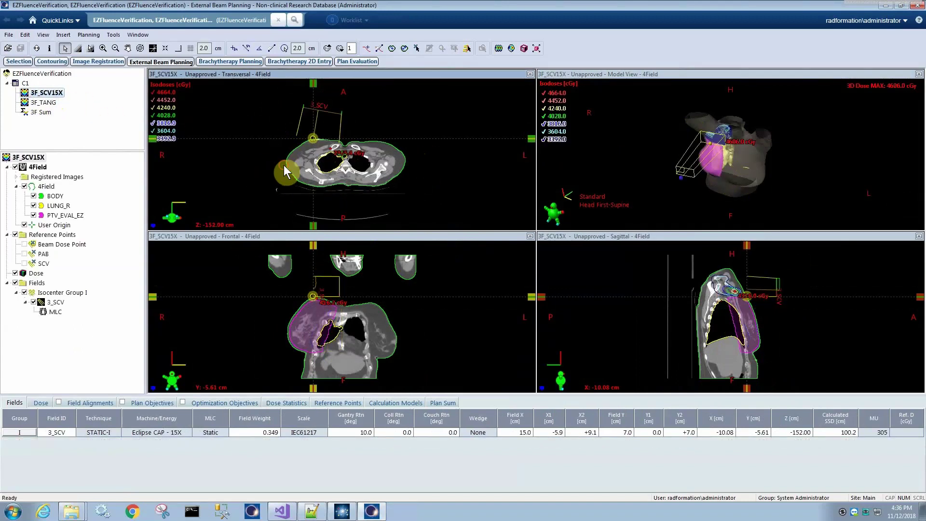
{"action": "scroll", "coordinate": [284, 171], "scroll_direction": "up", "scroll_amount": 4}
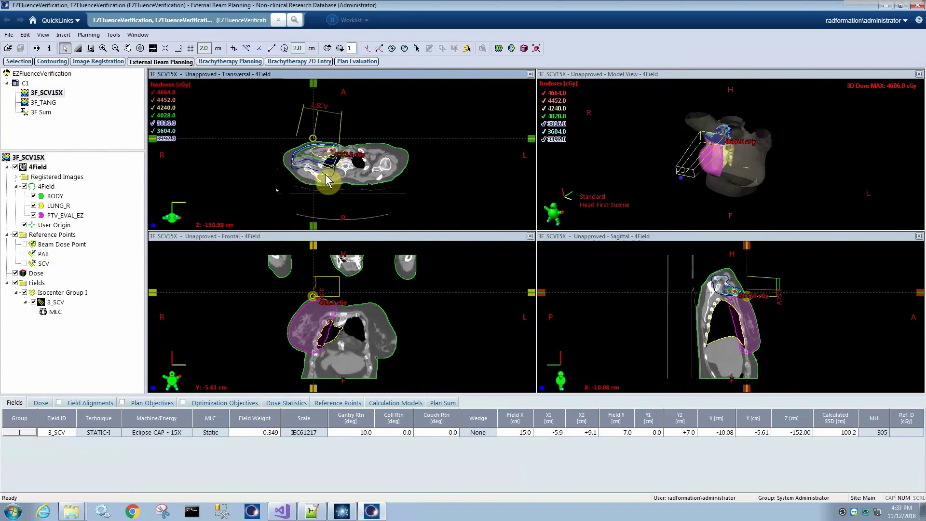
{"action": "scroll", "coordinate": [327, 181], "scroll_direction": "down", "scroll_amount": 2}
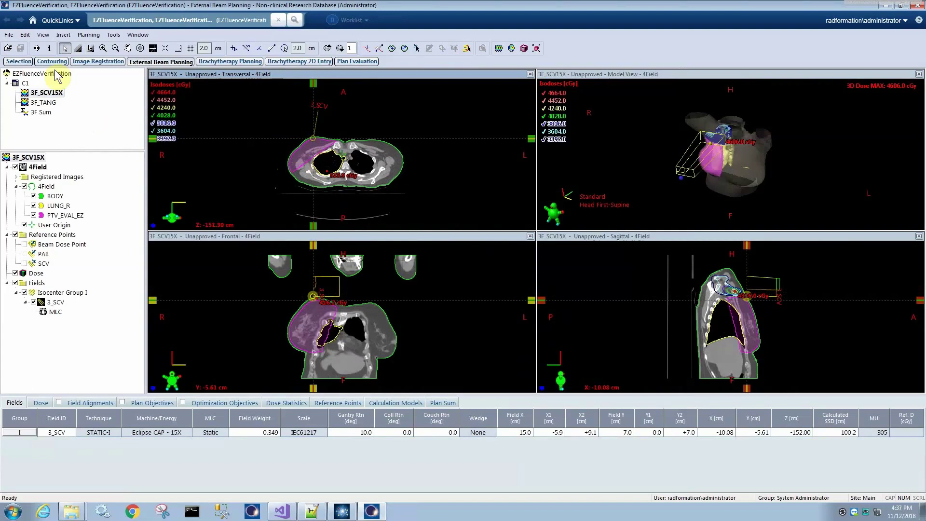
- Return to the 3F_TANG plan and examine the tangent dose on the slices inferior to the field junction
{"action": "left_click", "coordinate": [57, 104]}
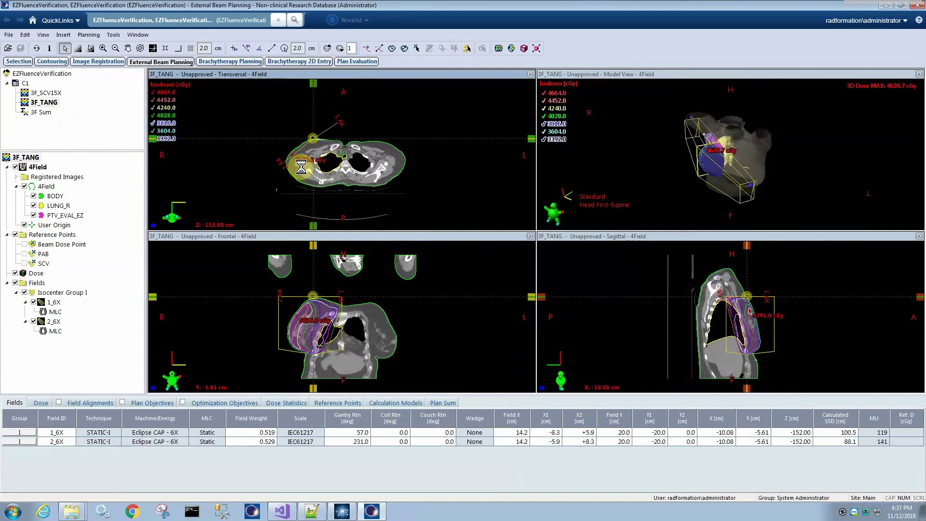
{"action": "scroll", "coordinate": [300, 159], "scroll_direction": "down", "scroll_amount": 15}
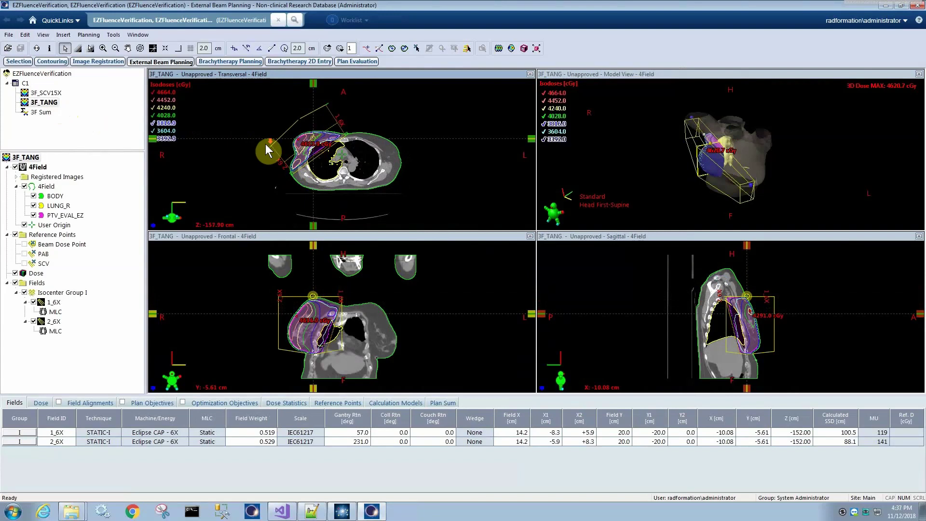
{"action": "scroll", "coordinate": [263, 148], "scroll_direction": "down", "scroll_amount": 3}
- Load the 3F Sum plan sum and examine the combined dose across the field junction slices
{"action": "left_click_drag", "start_coordinate": [67, 114], "coordinate": [321, 162]}
{"action": "scroll", "coordinate": [323, 164], "scroll_direction": "down", "scroll_amount": 3}
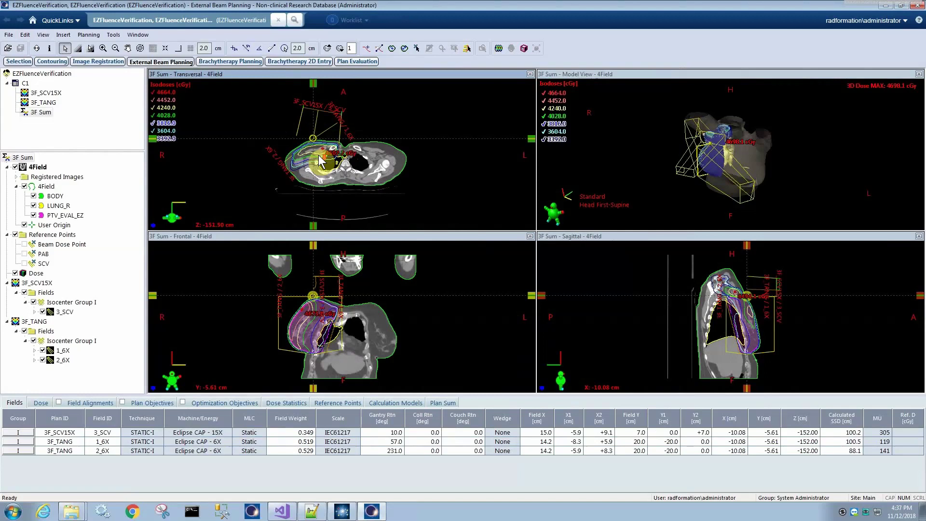
{"action": "scroll", "coordinate": [325, 166], "scroll_direction": "down", "scroll_amount": 2}
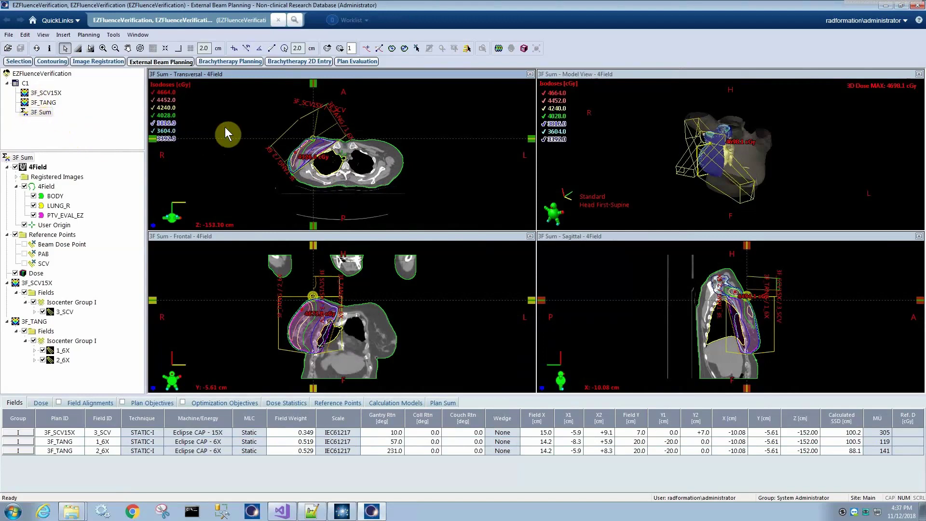
{"action": "scroll", "coordinate": [303, 167], "scroll_direction": "up", "scroll_amount": 3}
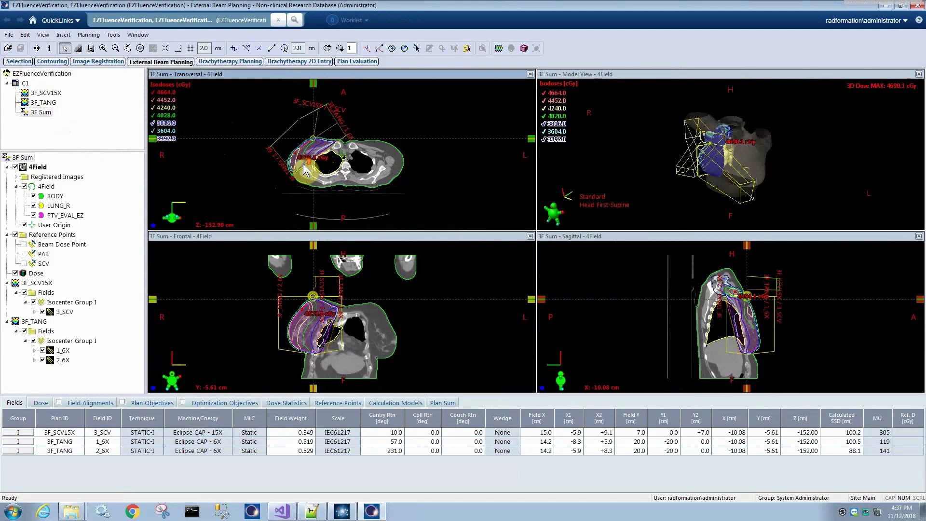
- Check the fields of 3F_SCV15X, return to 3F Sum and review the summed dose below the junction
{"action": "double_click", "coordinate": [49, 93]}
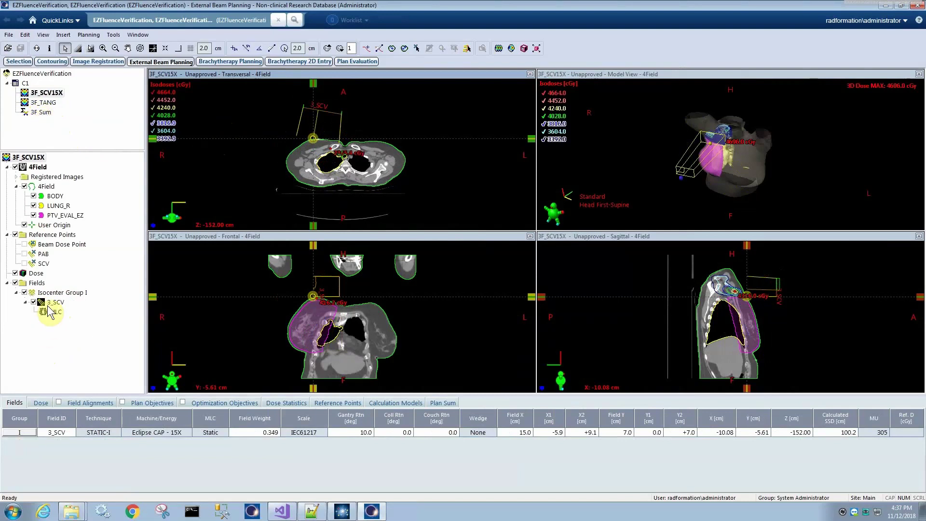
{"action": "double_click", "coordinate": [41, 112]}
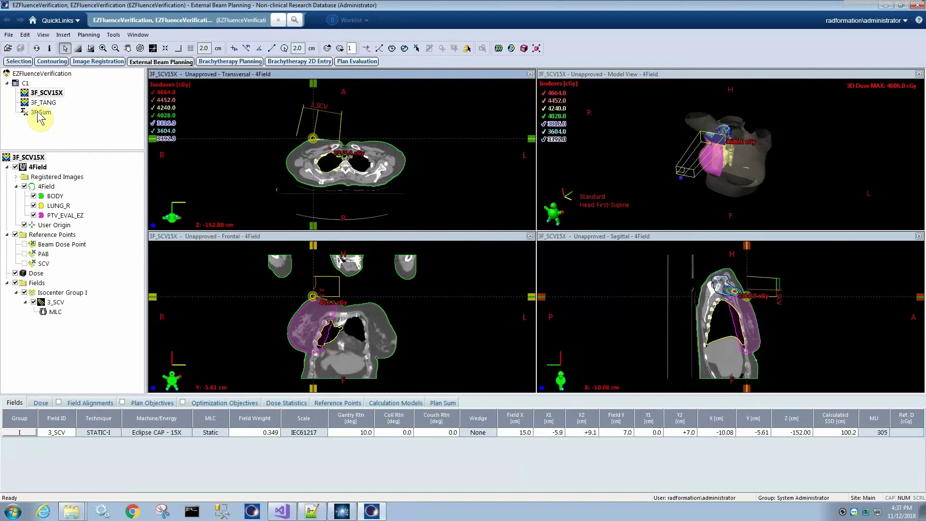
{"action": "scroll", "coordinate": [270, 140], "scroll_direction": "down", "scroll_amount": 5}
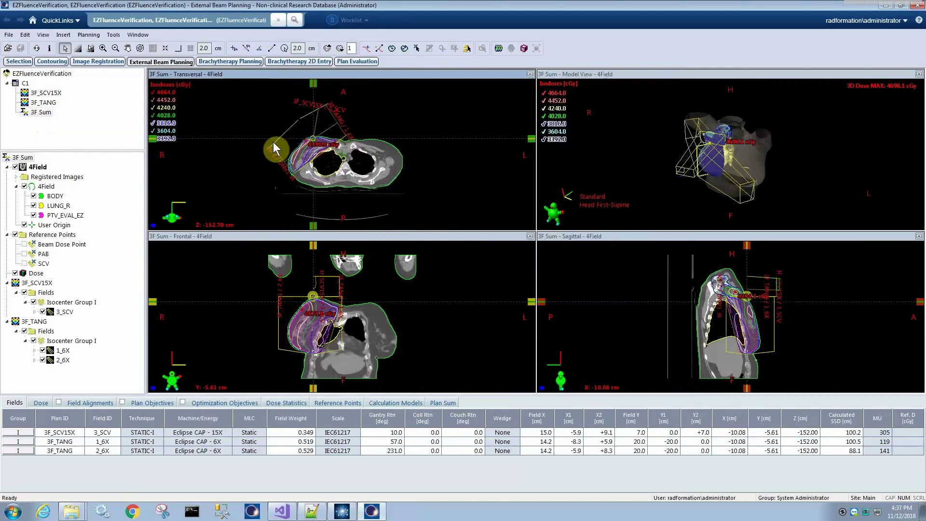
- Launch the EZFluenceV140 script and select 3F Sum as the plan sum
{"action": "left_click", "coordinate": [113, 35]}
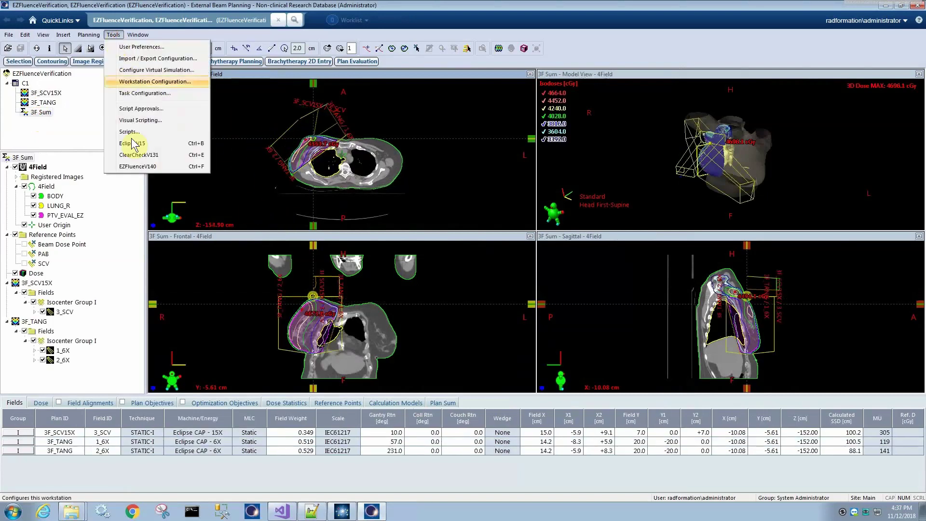
{"action": "left_click", "coordinate": [137, 166]}
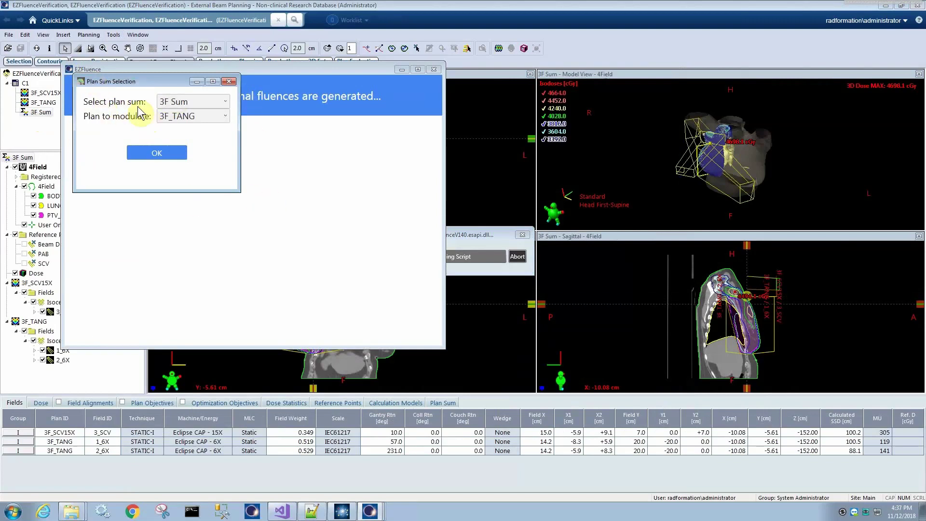
{"action": "left_click", "coordinate": [188, 103]}
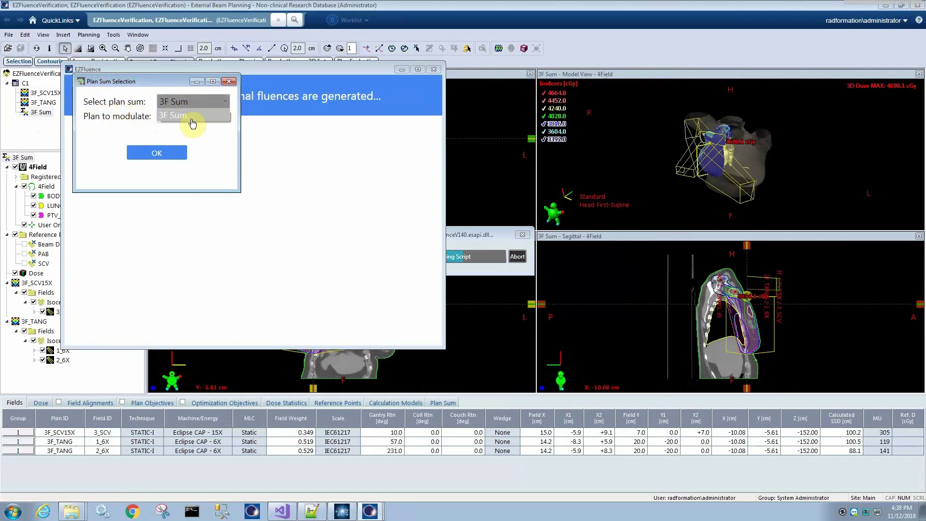
{"action": "left_click", "coordinate": [192, 116]}
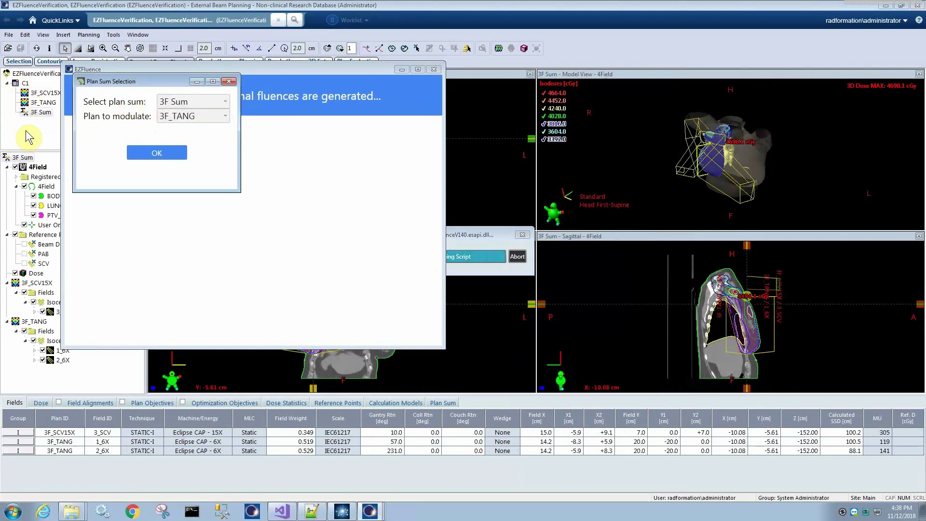
{"action": "left_click", "coordinate": [194, 102]}
{"action": "left_click", "coordinate": [192, 117]}
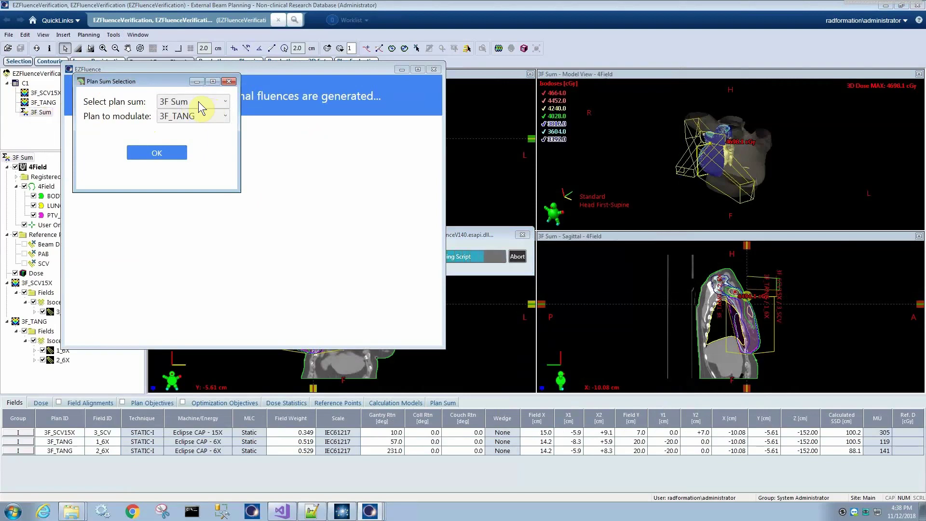
{"action": "left_click", "coordinate": [198, 102]}
{"action": "left_click", "coordinate": [188, 117]}
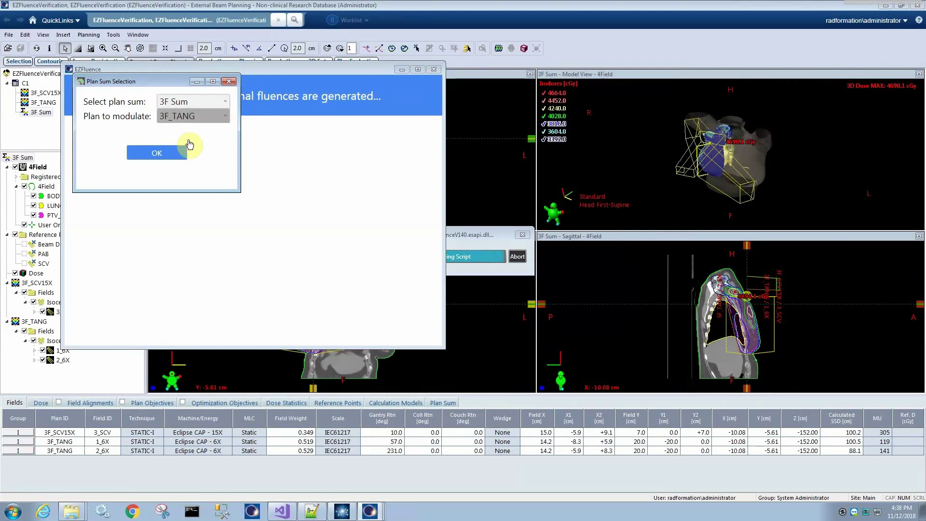
- Choose 3F_TANG as the plan to modulate and confirm the plan sum selection
{"action": "left_click", "coordinate": [179, 119]}
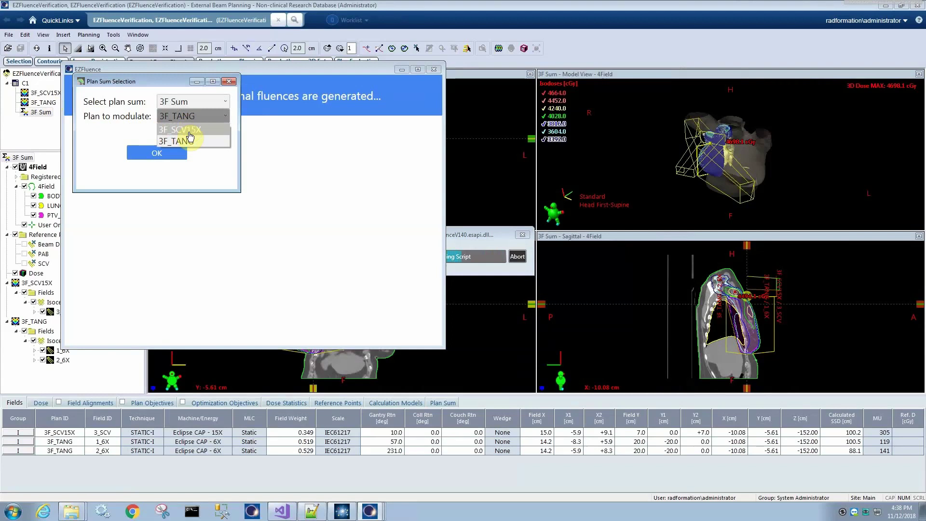
{"action": "left_click", "coordinate": [190, 141]}
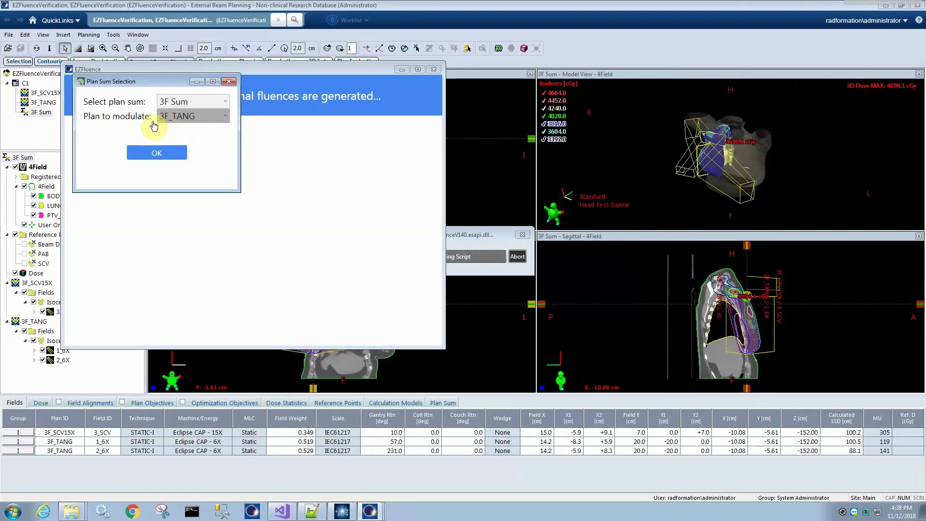
{"action": "left_click", "coordinate": [161, 153]}
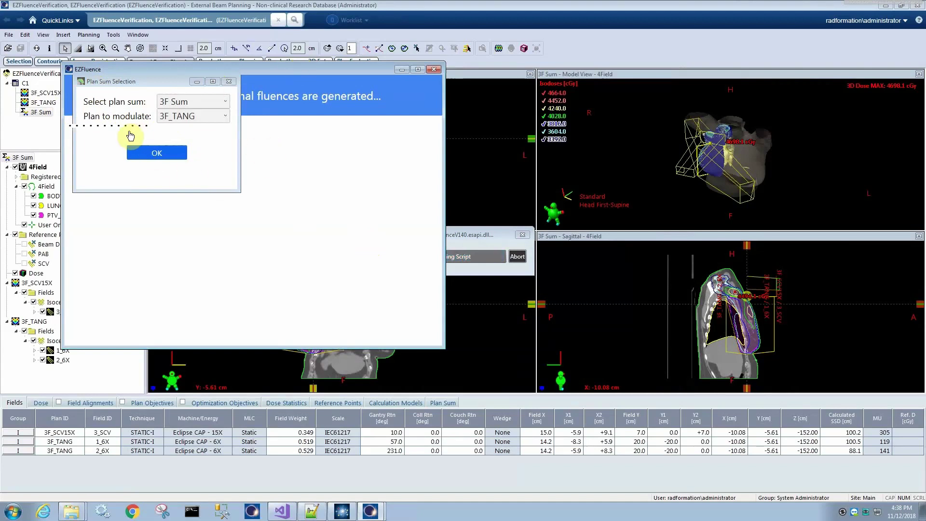
{"action": "left_click", "coordinate": [163, 154]}
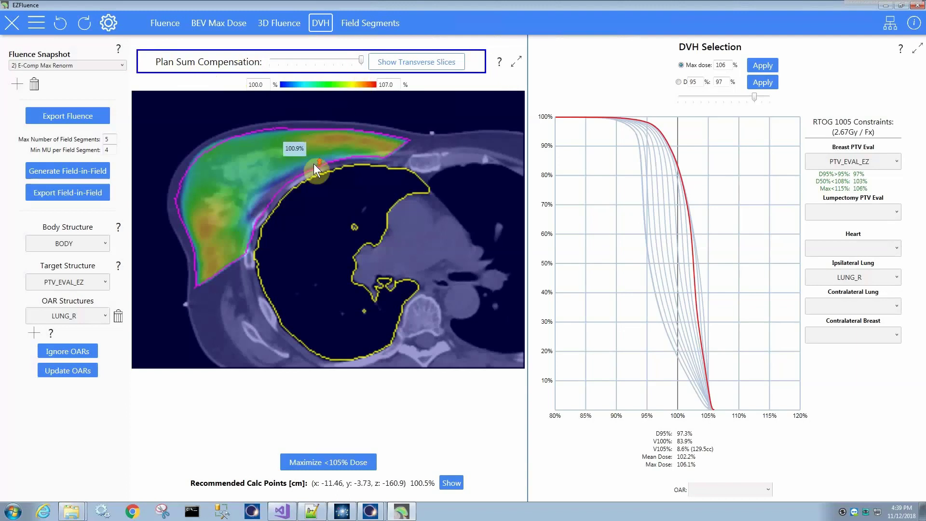
- Examine the compensated dose overlay on the transverse slices near the superior end of the PTV_EVAL_EZ target
{"action": "scroll", "coordinate": [313, 164], "scroll_direction": "down", "scroll_amount": 3}
{"action": "scroll", "coordinate": [340, 270], "scroll_direction": "down", "scroll_amount": 6}
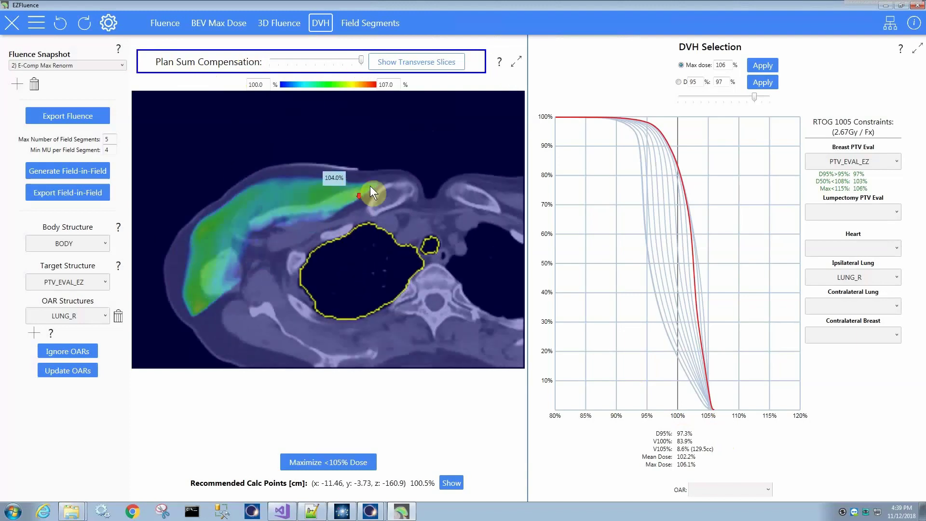
{"action": "scroll", "coordinate": [369, 186], "scroll_direction": "up", "scroll_amount": 5}
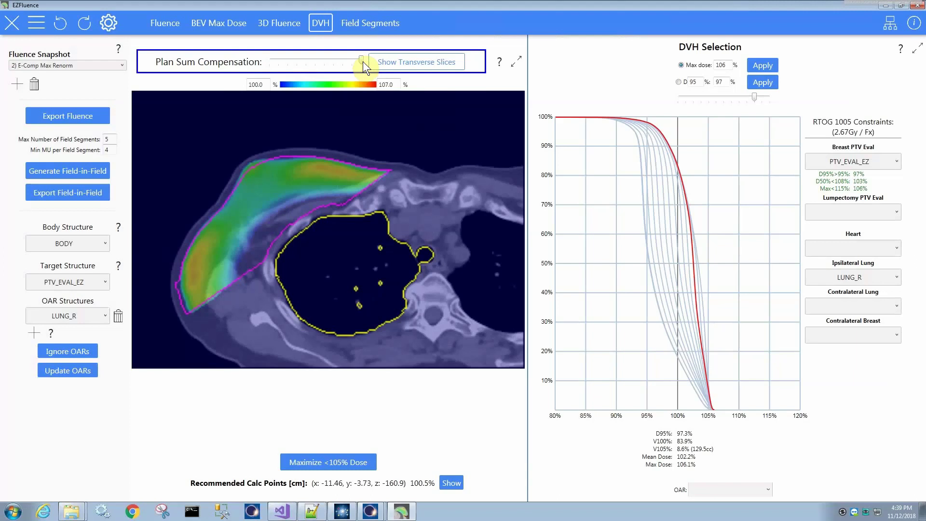
- Lower the Plan Sum Compensation to its minimum and check the dose on the superior breast slices
{"action": "left_click_drag", "start_coordinate": [359, 60], "coordinate": [244, 62]}
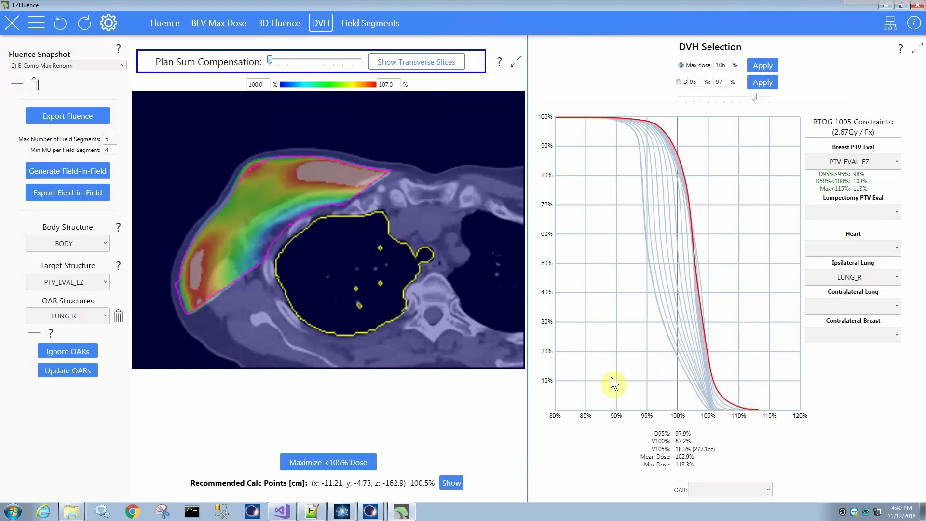
{"action": "scroll", "coordinate": [280, 200], "scroll_direction": "down", "scroll_amount": 2}
{"action": "scroll", "coordinate": [275, 192], "scroll_direction": "down", "scroll_amount": 4}
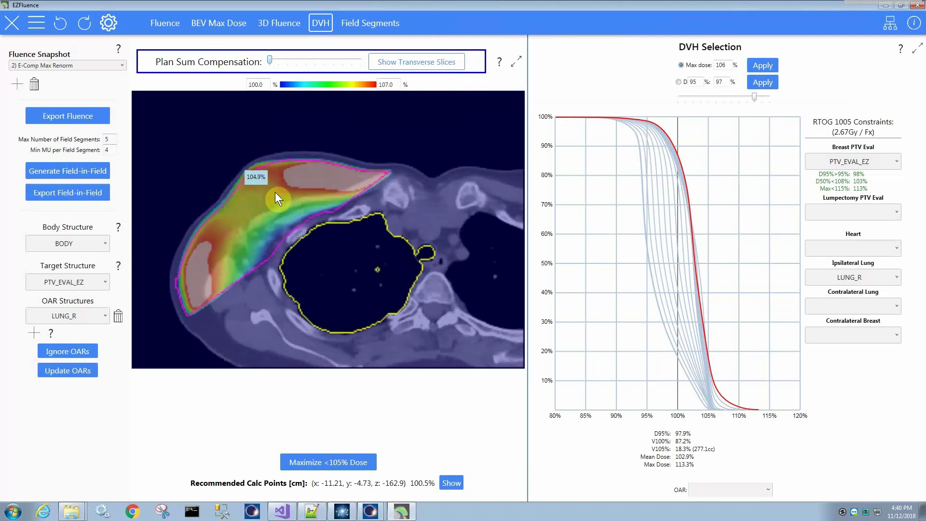
- View the fluence maps of both tangent fields, return to the DVH and inspect the uncompensated dose slices
{"action": "left_click", "coordinate": [165, 23]}
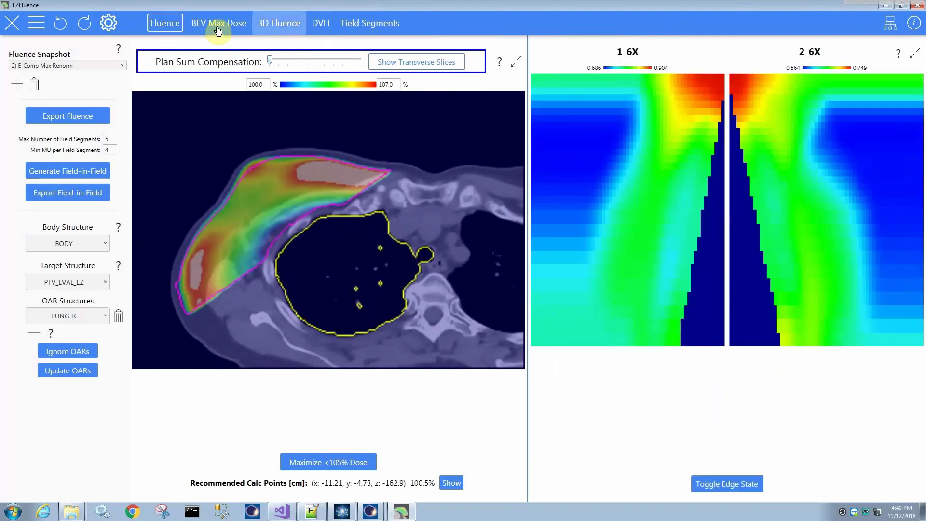
{"action": "left_click", "coordinate": [315, 25]}
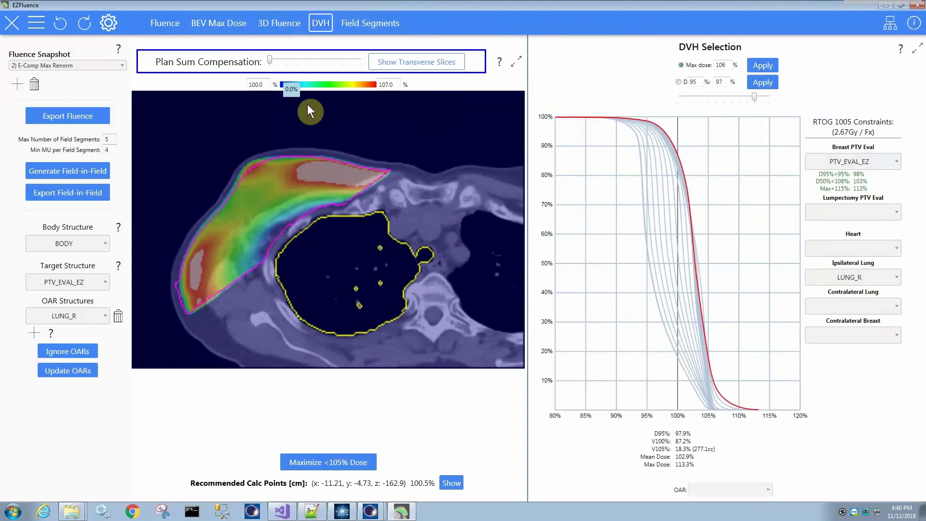
{"action": "scroll", "coordinate": [267, 193], "scroll_direction": "down", "scroll_amount": 3}
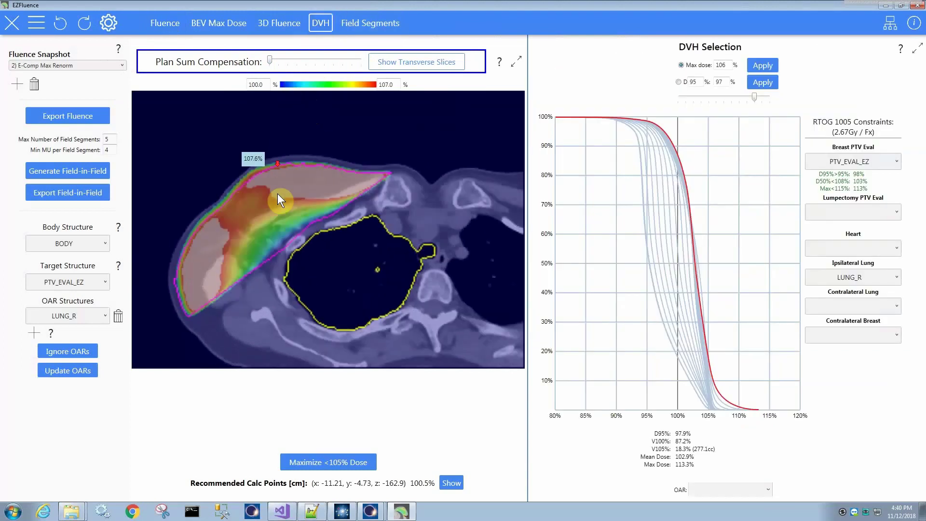
{"action": "scroll", "coordinate": [278, 194], "scroll_direction": "down", "scroll_amount": 2}
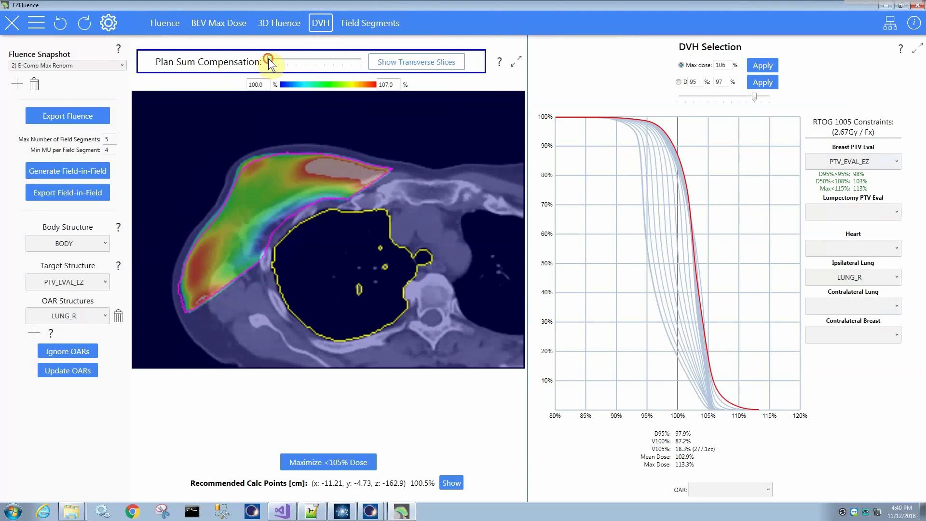
- Check the dose with Plan Sum Compensation at its maximum, and set the compensation to its midpoint
{"action": "left_click_drag", "start_coordinate": [274, 59], "coordinate": [352, 69]}
{"action": "mouse_move", "coordinate": [349, 231]}
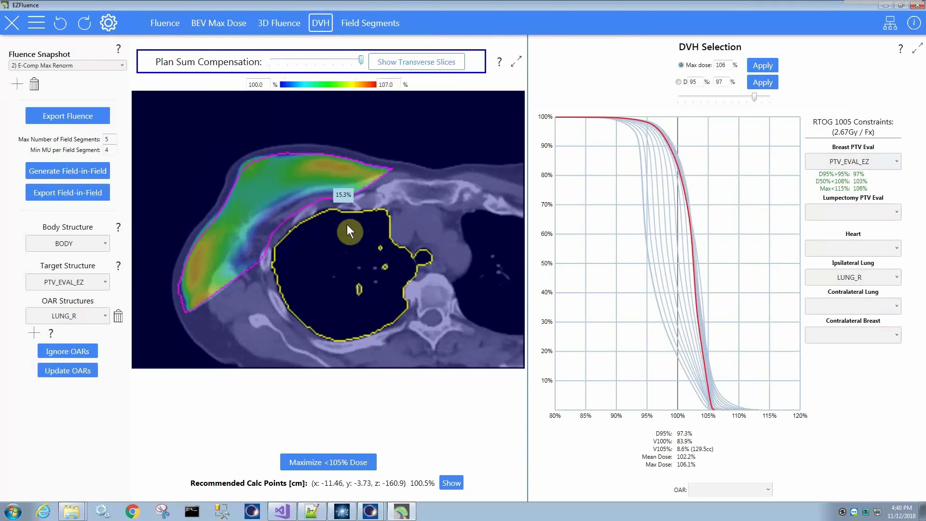
{"action": "scroll", "coordinate": [326, 213], "scroll_direction": "down", "scroll_amount": 2}
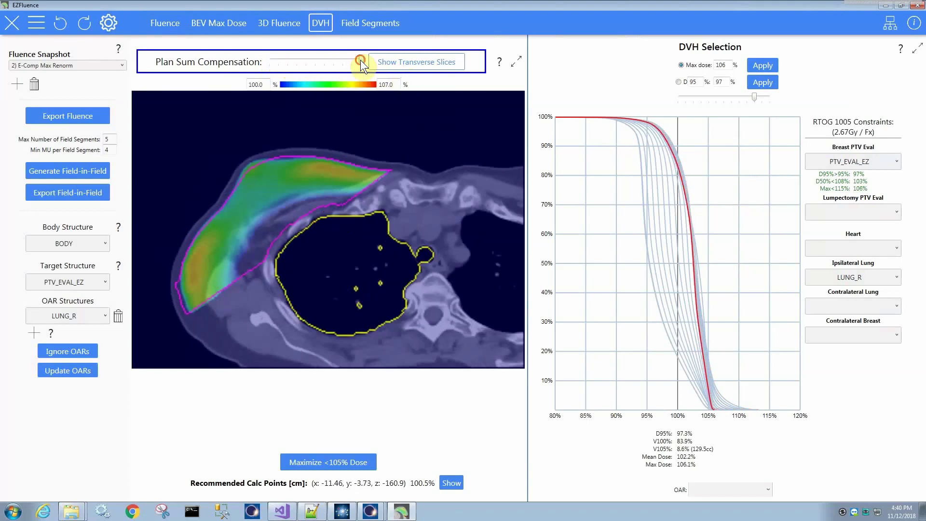
{"action": "left_click_drag", "start_coordinate": [361, 60], "coordinate": [316, 65]}
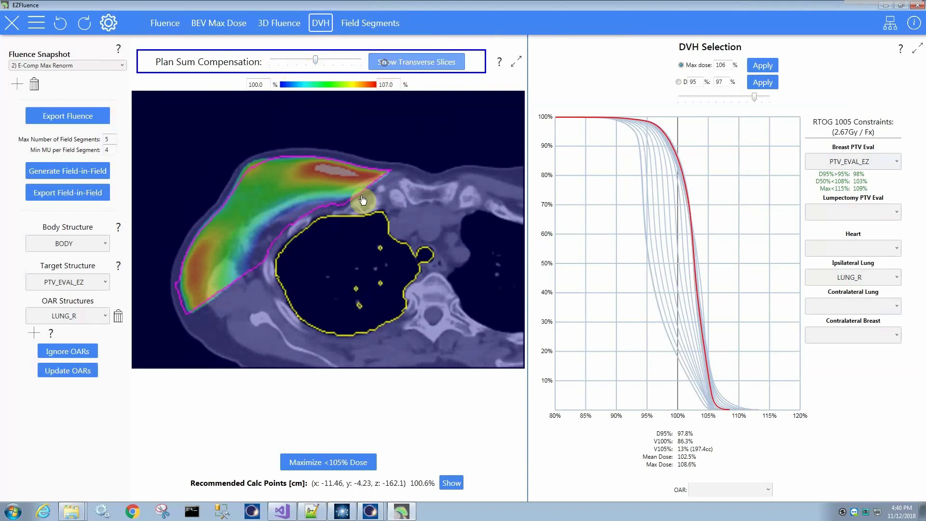
- Examine the dose at midpoint Plan Sum Compensation on the transverse slices from the superior breast to the supraclavicular junction
{"action": "scroll", "coordinate": [363, 200], "scroll_direction": "down", "scroll_amount": 2}
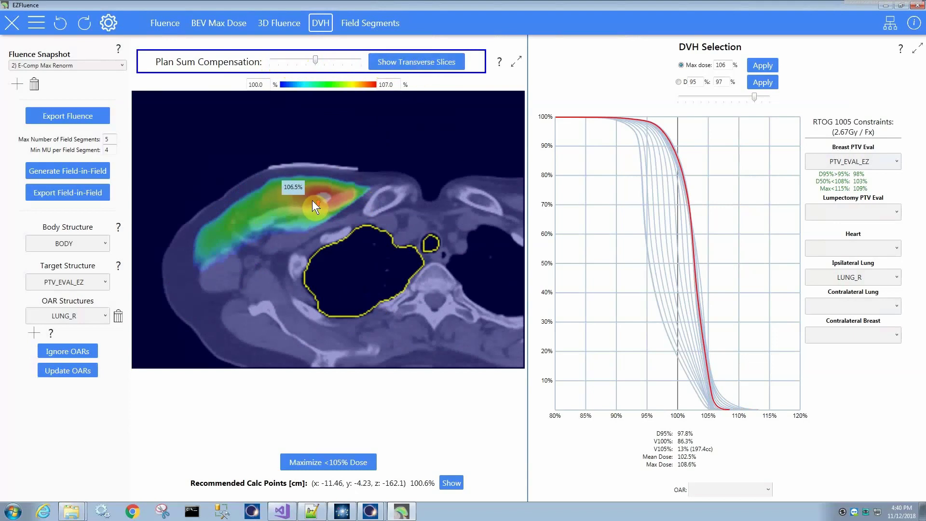
{"action": "scroll", "coordinate": [313, 199], "scroll_direction": "down", "scroll_amount": 2}
{"action": "scroll", "coordinate": [313, 199], "scroll_direction": "up", "scroll_amount": 2}
{"action": "scroll", "coordinate": [320, 207], "scroll_direction": "down", "scroll_amount": 4}
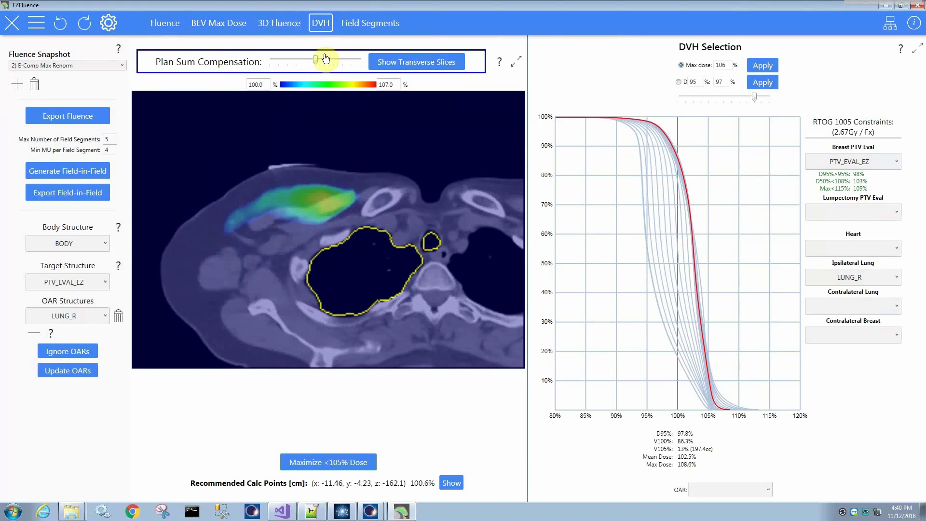
{"action": "scroll", "coordinate": [293, 215], "scroll_direction": "down", "scroll_amount": 2}
{"action": "scroll", "coordinate": [293, 215], "scroll_direction": "up", "scroll_amount": 2}
{"action": "scroll", "coordinate": [302, 219], "scroll_direction": "down", "scroll_amount": 2}
{"action": "scroll", "coordinate": [313, 201], "scroll_direction": "down", "scroll_amount": 5}
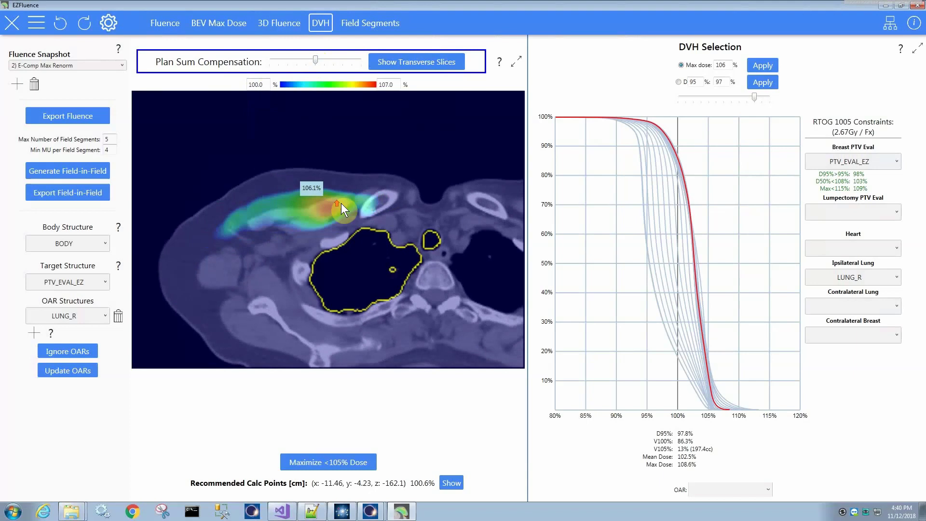
- Examine the supraclavicular dose on the slices superior to the junction and compare it with the dose on the adjoining breast slices
{"action": "scroll", "coordinate": [327, 207], "scroll_direction": "down", "scroll_amount": 4}
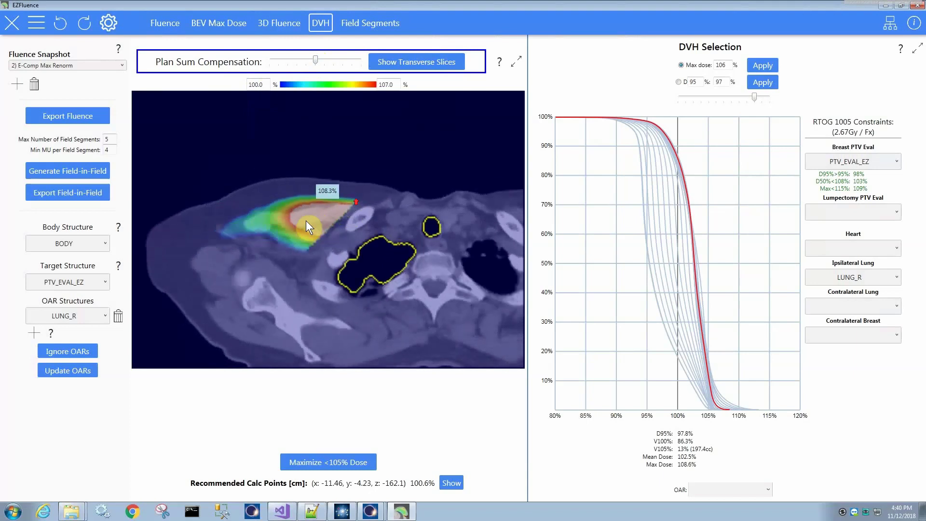
{"action": "scroll", "coordinate": [340, 205], "scroll_direction": "down", "scroll_amount": 2}
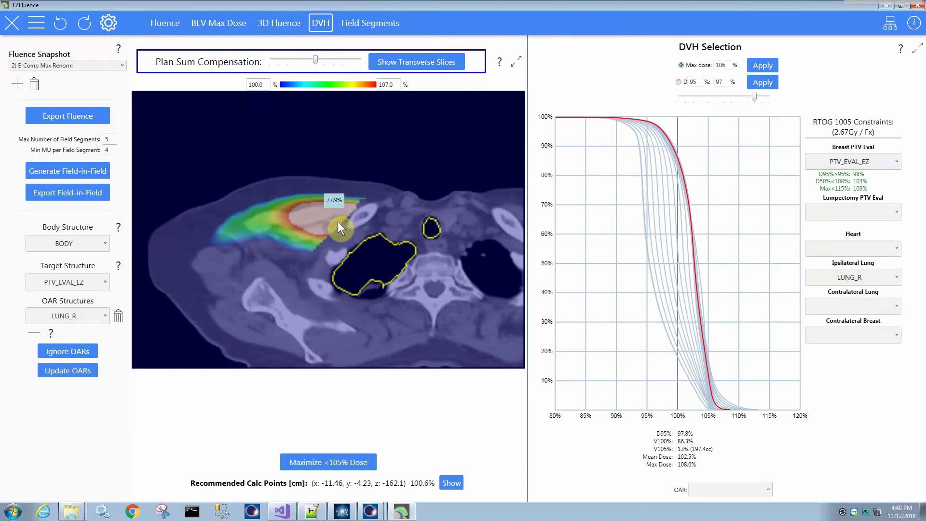
{"action": "scroll", "coordinate": [338, 223], "scroll_direction": "down", "scroll_amount": 4}
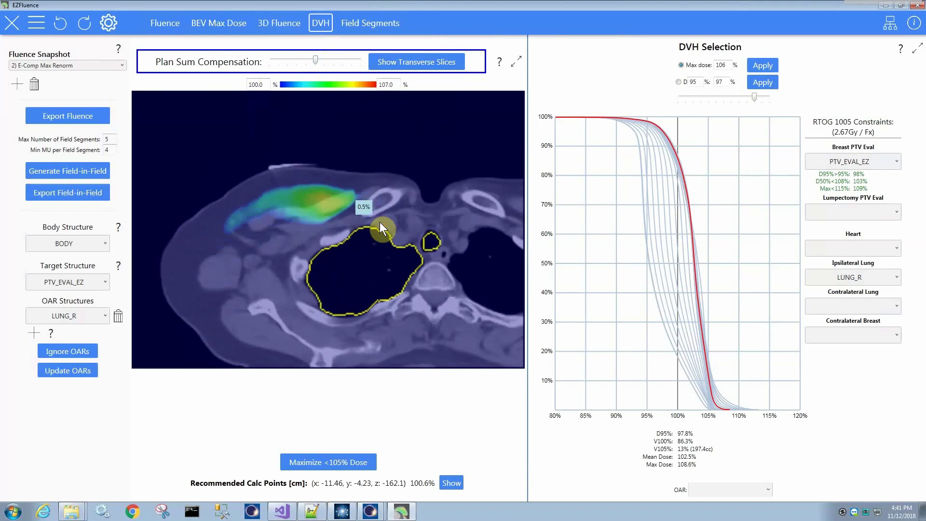
{"action": "scroll", "coordinate": [316, 215], "scroll_direction": "up", "scroll_amount": 4}
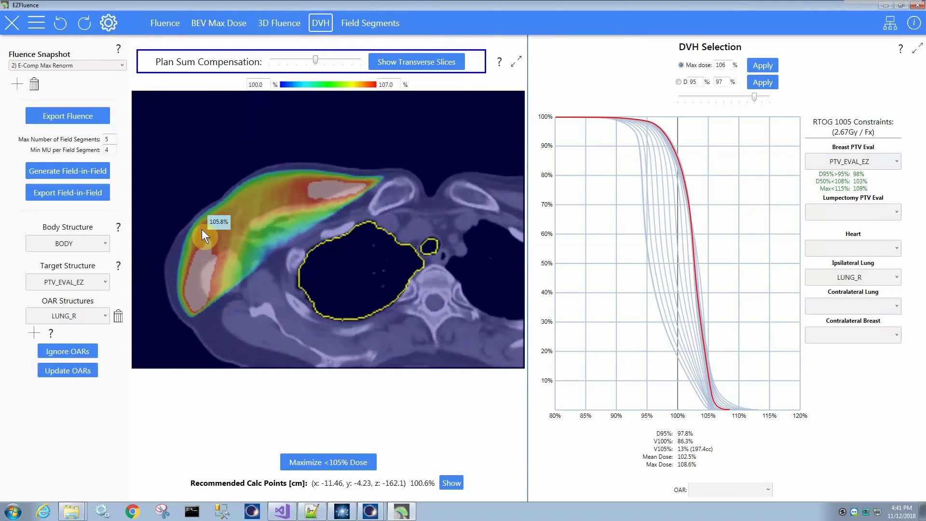
{"action": "scroll", "coordinate": [364, 203], "scroll_direction": "down", "scroll_amount": 2}
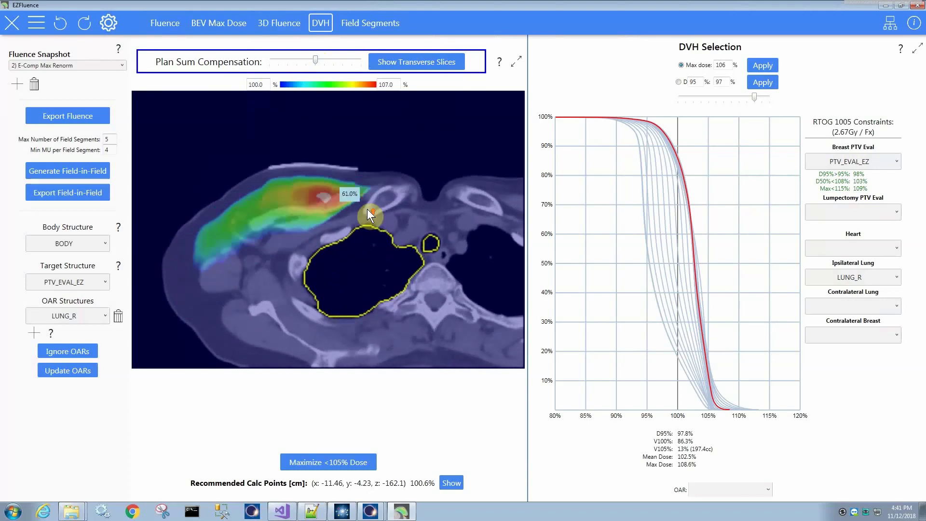
{"action": "scroll", "coordinate": [367, 210], "scroll_direction": "up", "scroll_amount": 4}
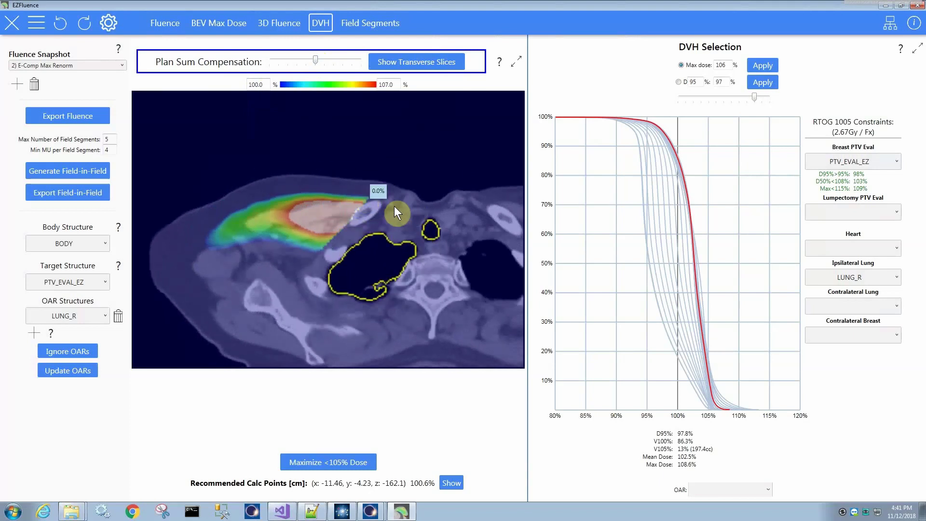
{"action": "scroll", "coordinate": [374, 207], "scroll_direction": "down", "scroll_amount": 1}
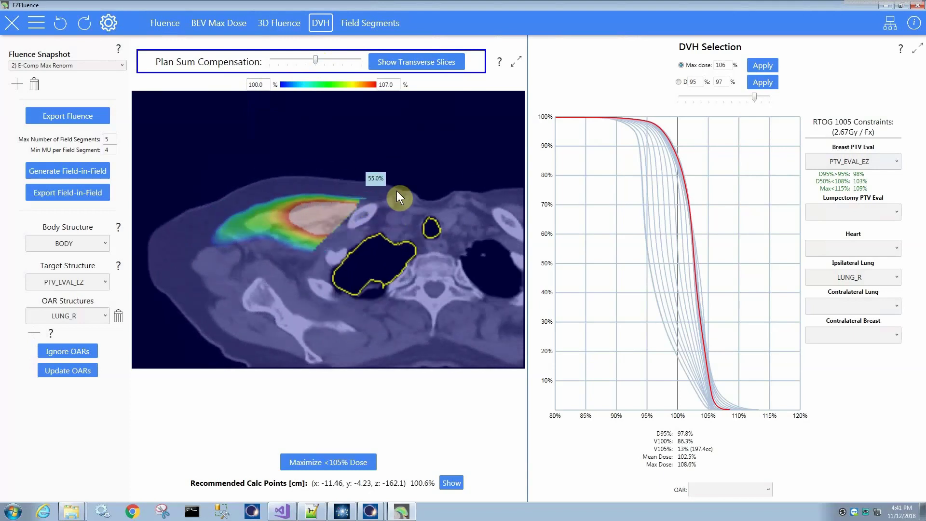
{"action": "scroll", "coordinate": [357, 220], "scroll_direction": "down", "scroll_amount": 3}
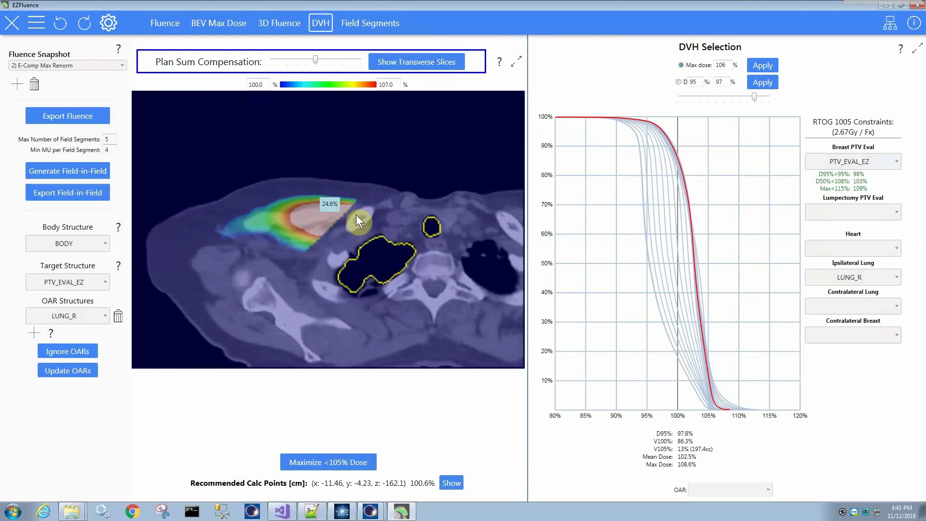
{"action": "scroll", "coordinate": [359, 207], "scroll_direction": "up", "scroll_amount": 3}
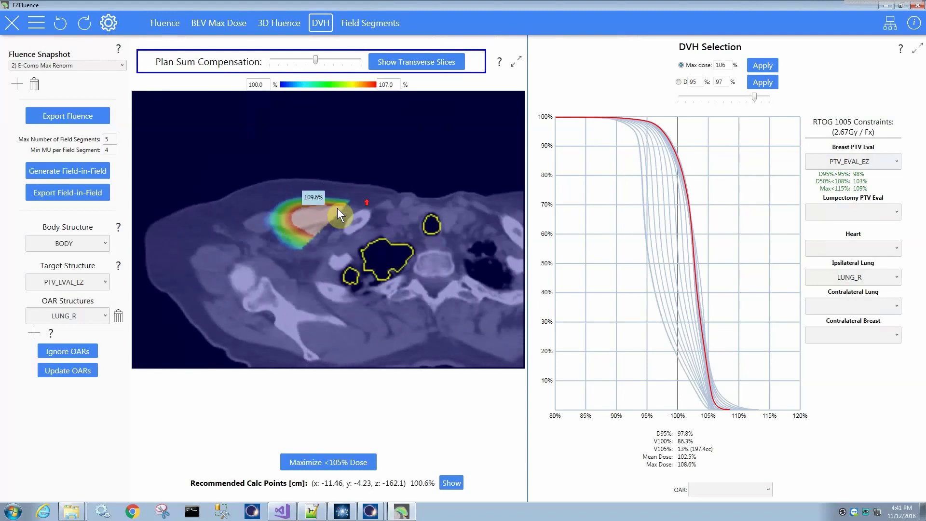
{"action": "scroll", "coordinate": [305, 221], "scroll_direction": "up", "scroll_amount": 4}
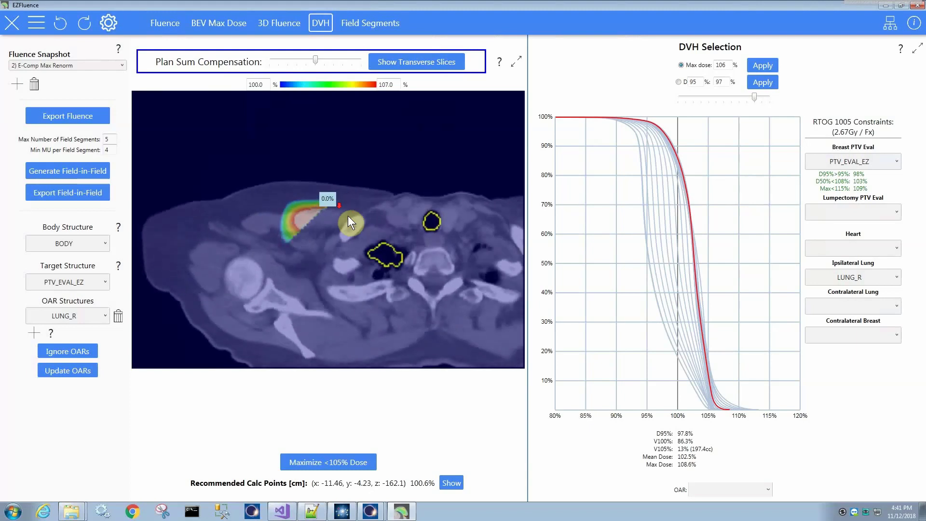
{"action": "scroll", "coordinate": [392, 213], "scroll_direction": "down", "scroll_amount": 5}
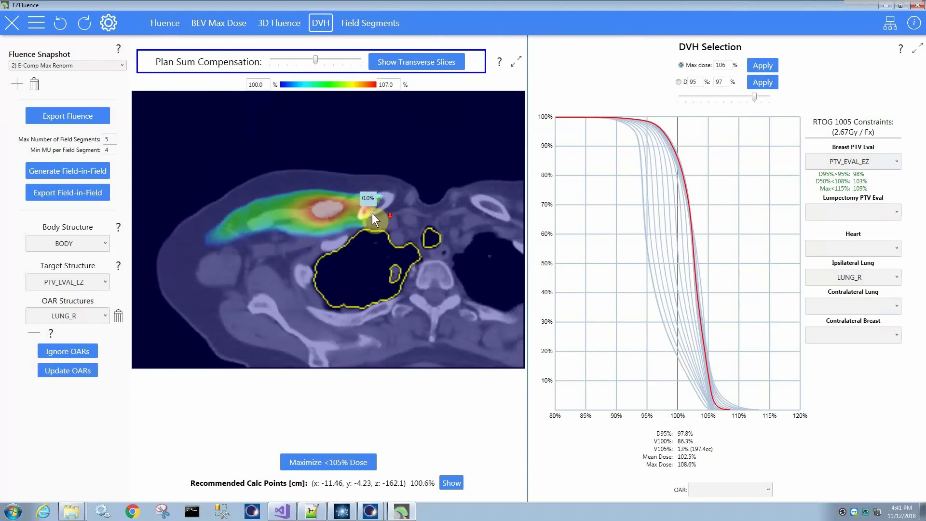
- Toggle the transverse slice display and recheck the dose on the slices immediately on either side of the field junction
{"action": "left_click", "coordinate": [390, 62]}
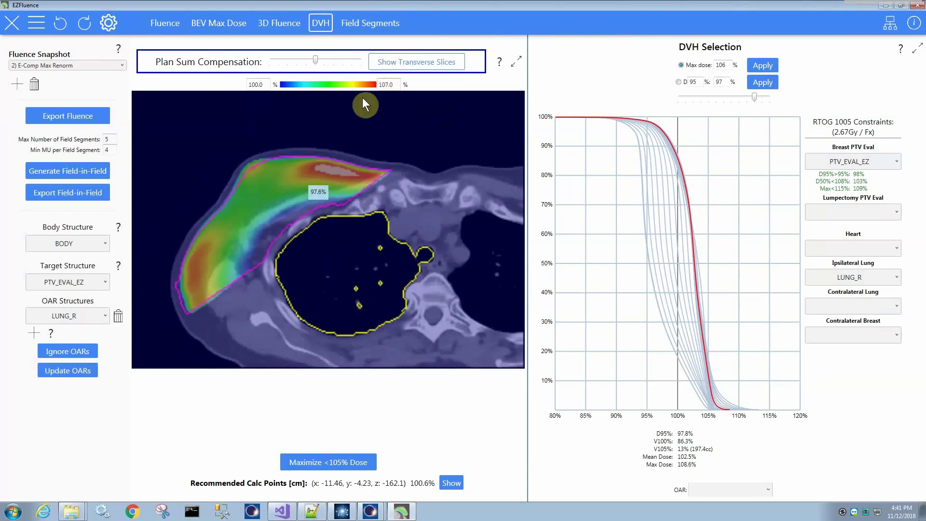
{"action": "left_click", "coordinate": [392, 61]}
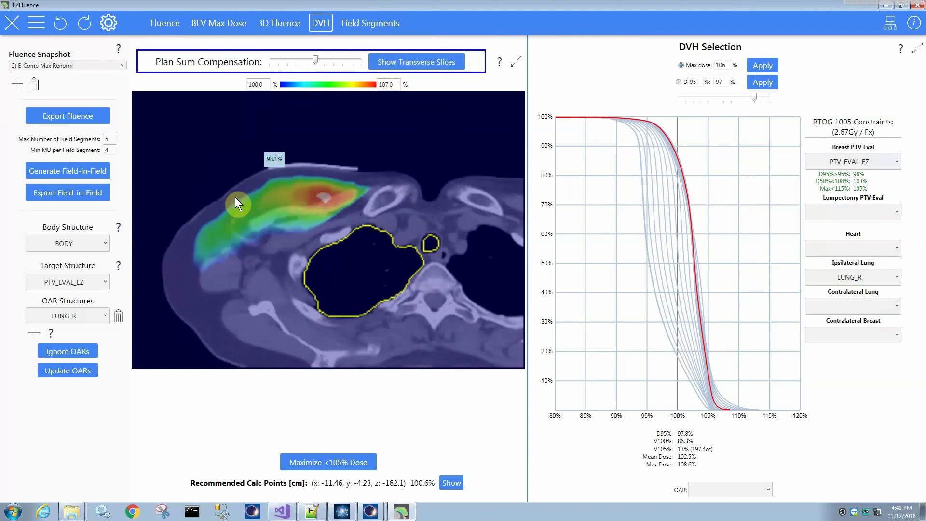
{"action": "scroll", "coordinate": [360, 186], "scroll_direction": "down", "scroll_amount": 3}
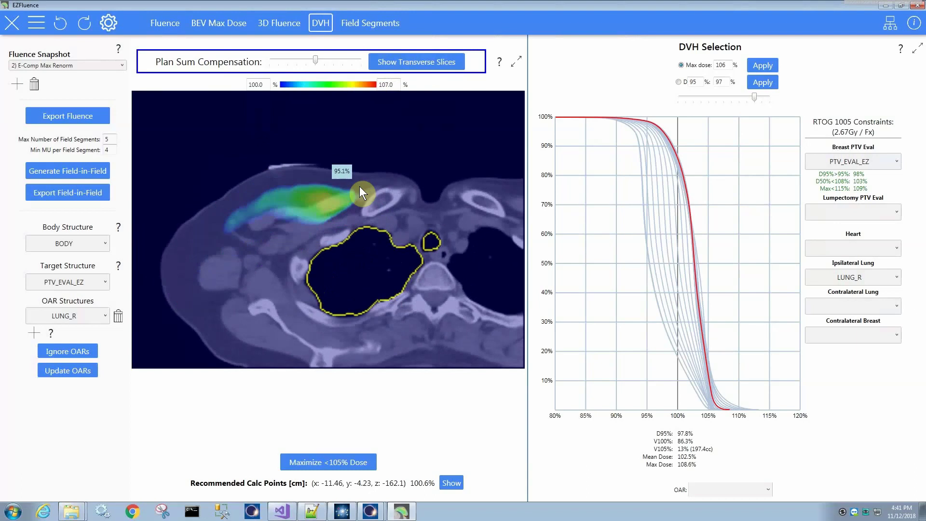
{"action": "scroll", "coordinate": [361, 198], "scroll_direction": "down", "scroll_amount": 4}
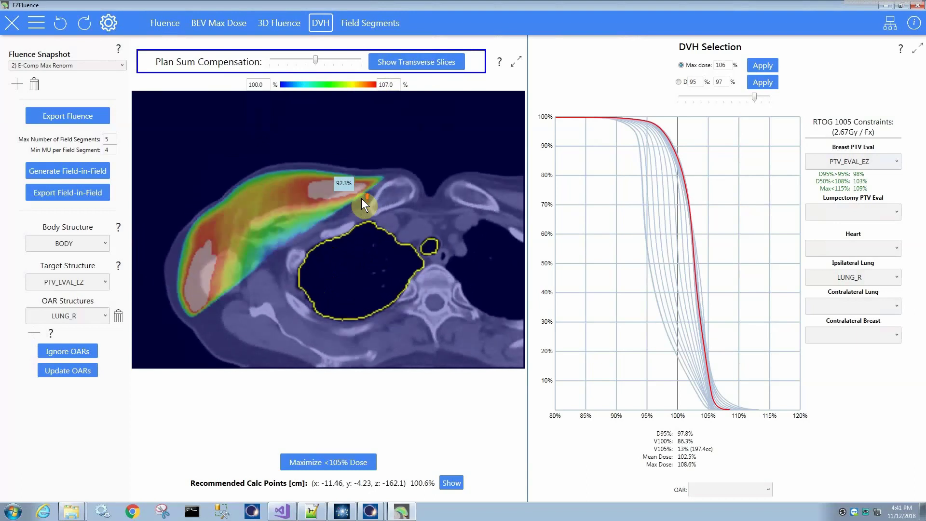
{"action": "scroll", "coordinate": [361, 198], "scroll_direction": "up", "scroll_amount": 4}
{"action": "scroll", "coordinate": [362, 198], "scroll_direction": "down", "scroll_amount": 2}
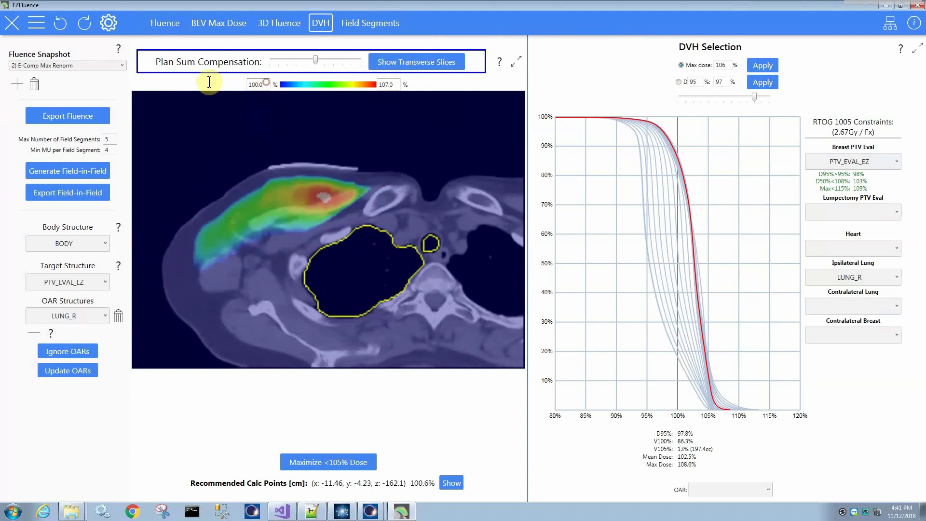
- Set the lower limit of the dose color scale to 95% and check the junction slices
{"action": "type", "text": "95"}
{"action": "key", "text": "Return"}
{"action": "scroll", "coordinate": [318, 210], "scroll_direction": "down", "scroll_amount": 3}
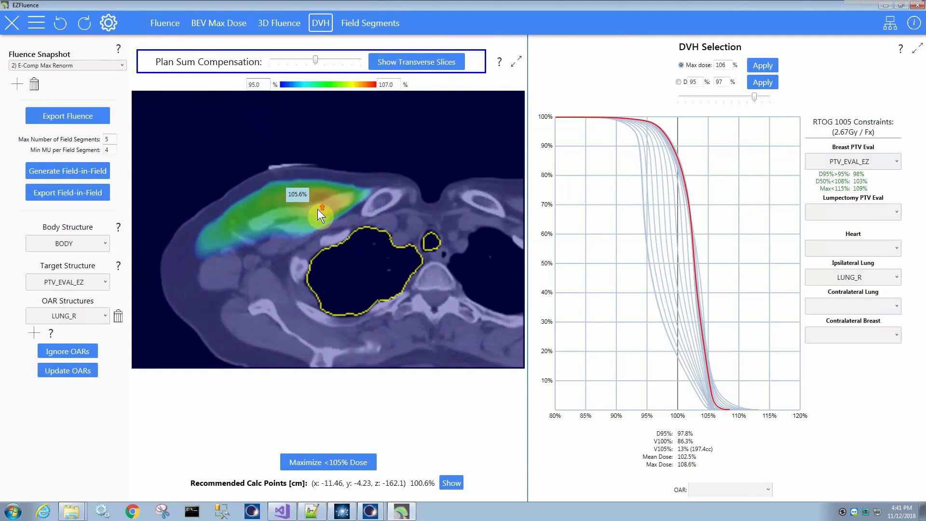
{"action": "scroll", "coordinate": [321, 210], "scroll_direction": "down", "scroll_amount": 4}
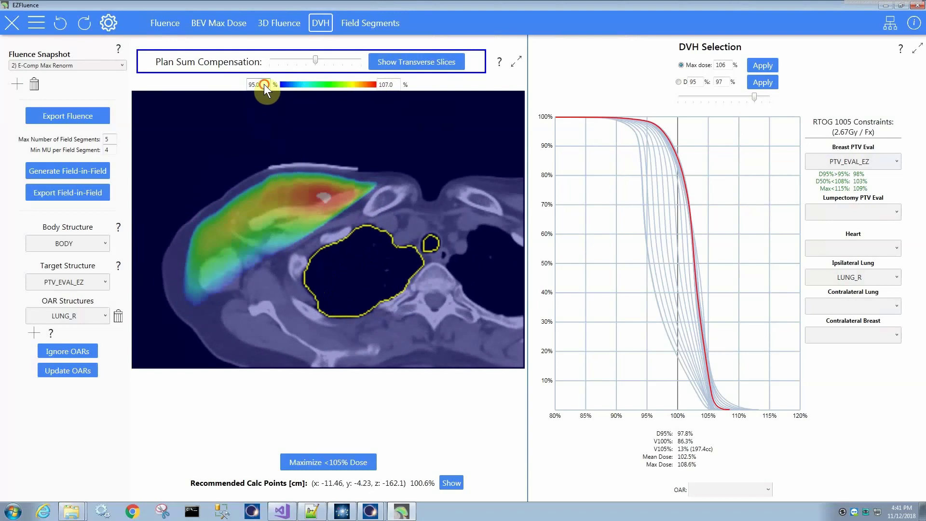
- Raise the Plan Sum Compensation to its maximum and check the dose at the junction slice
{"action": "left_click_drag", "start_coordinate": [317, 61], "coordinate": [361, 59]}
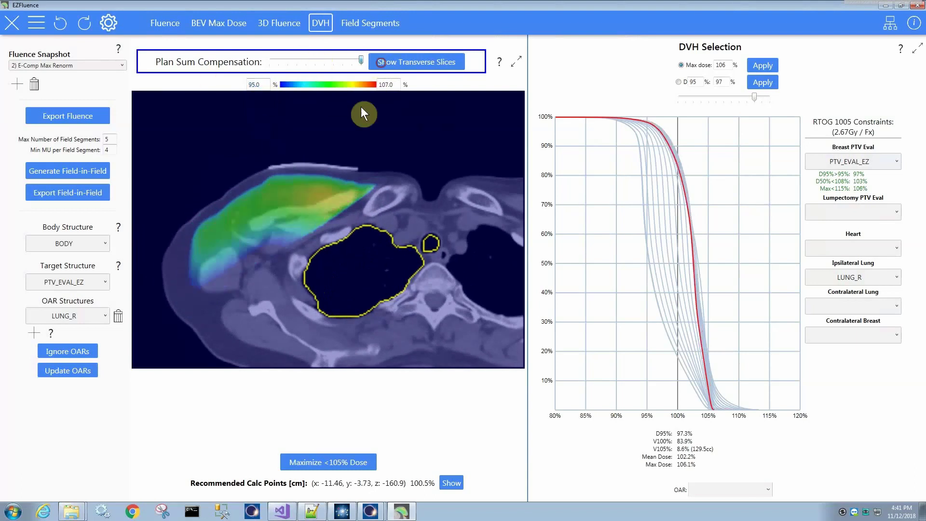
{"action": "scroll", "coordinate": [328, 171], "scroll_direction": "up", "scroll_amount": 1}
{"action": "scroll", "coordinate": [325, 140], "scroll_direction": "down", "scroll_amount": 1}
- Compare the fluence maps of fields 1_6X and 2_6X at minimum and maximum Plan Sum Compensation, ending at the maximum
{"action": "left_click", "coordinate": [165, 23]}
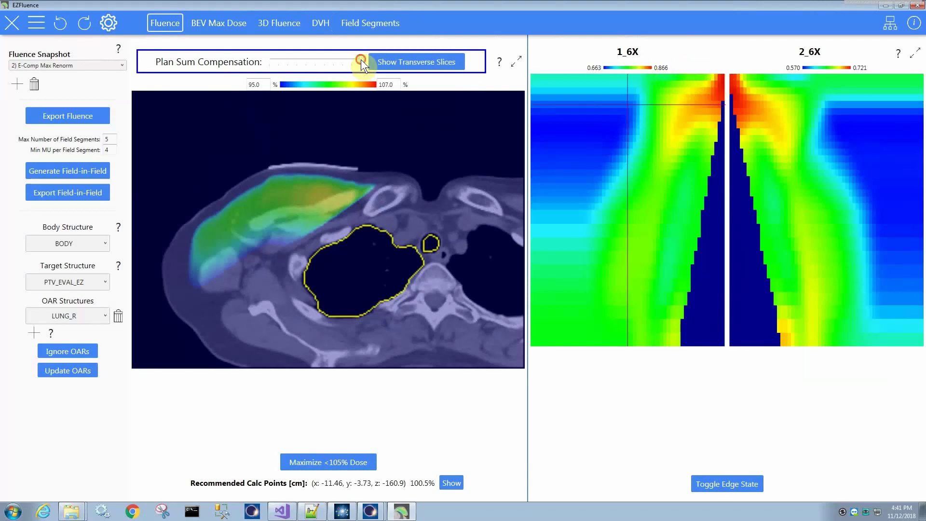
{"action": "left_click_drag", "start_coordinate": [360, 59], "coordinate": [259, 63]}
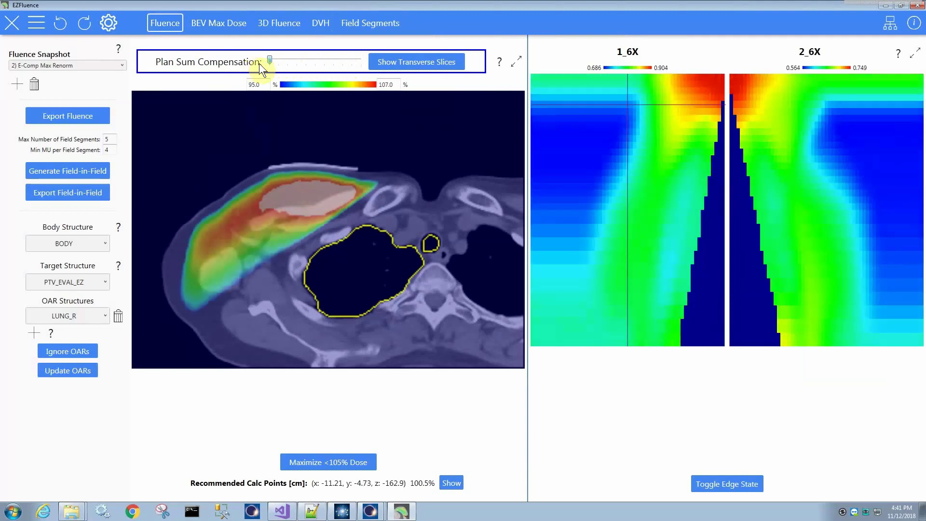
{"action": "left_click", "coordinate": [361, 72]}
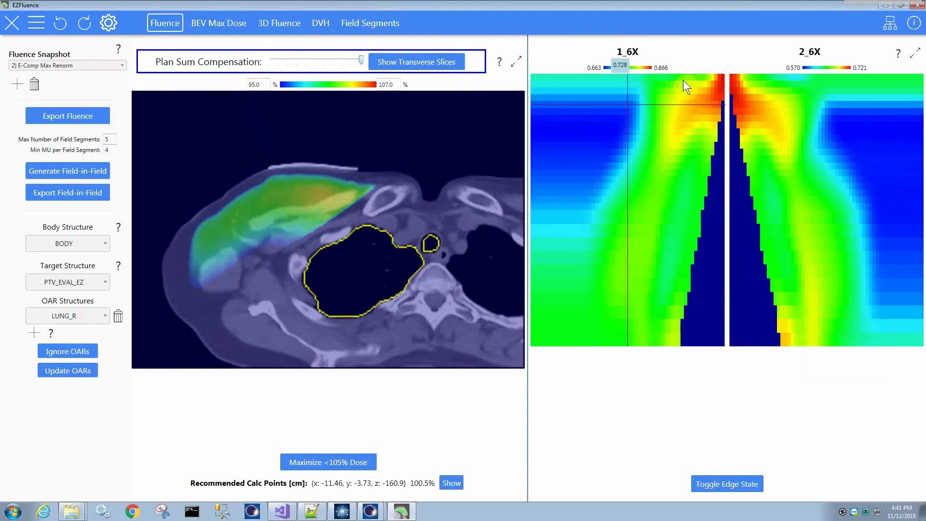
- Return to the DVH and examine the fully compensated dose on the slices from the junction down into the breast
{"action": "left_click", "coordinate": [320, 25]}
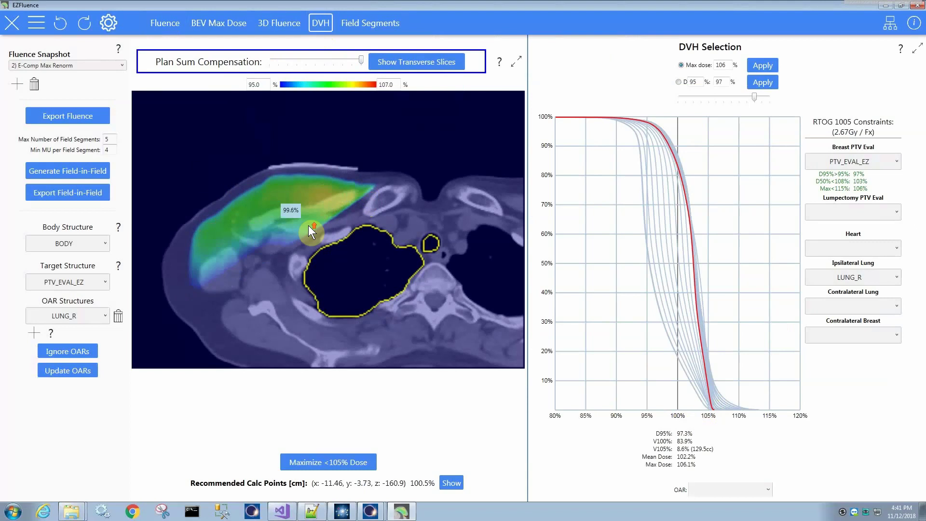
{"action": "scroll", "coordinate": [308, 225], "scroll_direction": "down", "scroll_amount": 2}
{"action": "scroll", "coordinate": [308, 225], "scroll_direction": "down", "scroll_amount": 5}
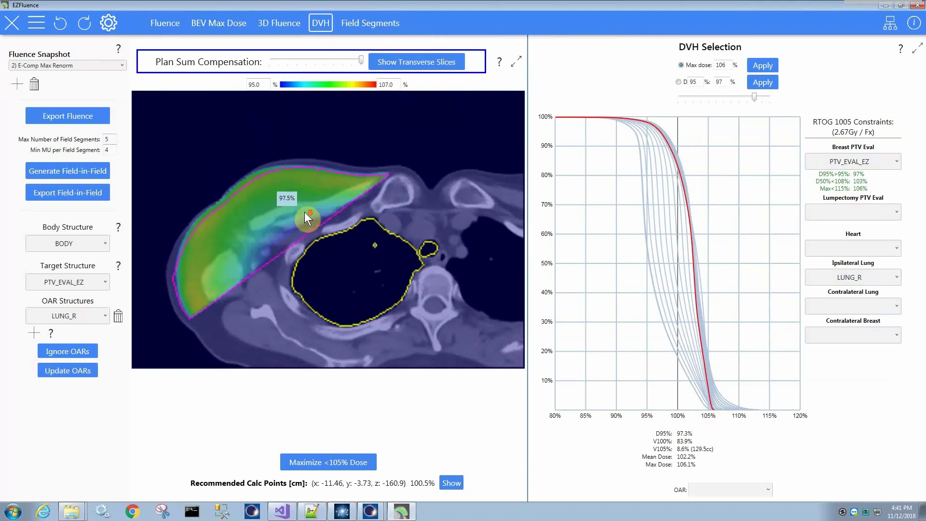
{"action": "scroll", "coordinate": [305, 213], "scroll_direction": "down", "scroll_amount": 4}
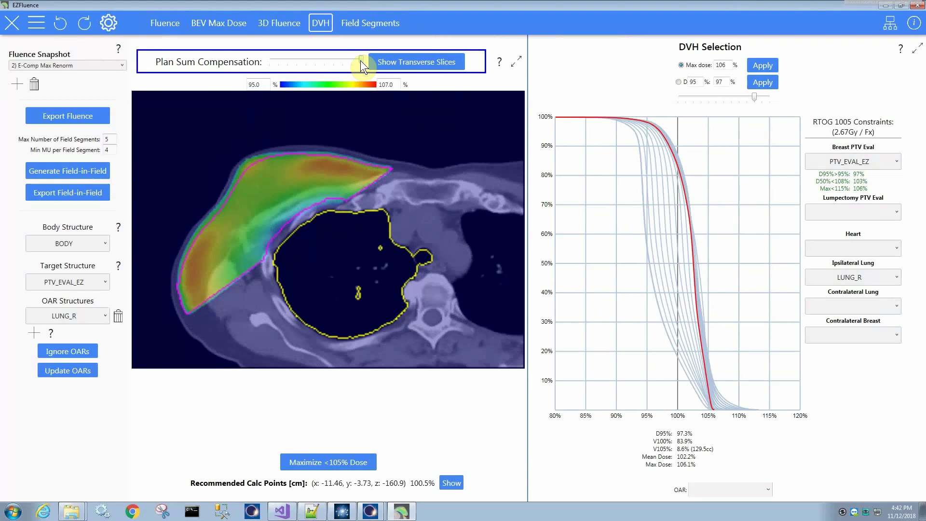
- Apply a maximum dose of 109% with the Plan Sum Compensation at its maximum, and export the fluence
{"action": "mouse_move", "coordinate": [360, 60]}
{"action": "left_mouse_down"}
{"action": "mouse_move", "coordinate": [323, 59]}
{"action": "mouse_move", "coordinate": [372, 59]}
{"action": "left_mouse_up"}
{"action": "double_click", "coordinate": [720, 65]}
{"action": "left_click", "coordinate": [89, 172]}
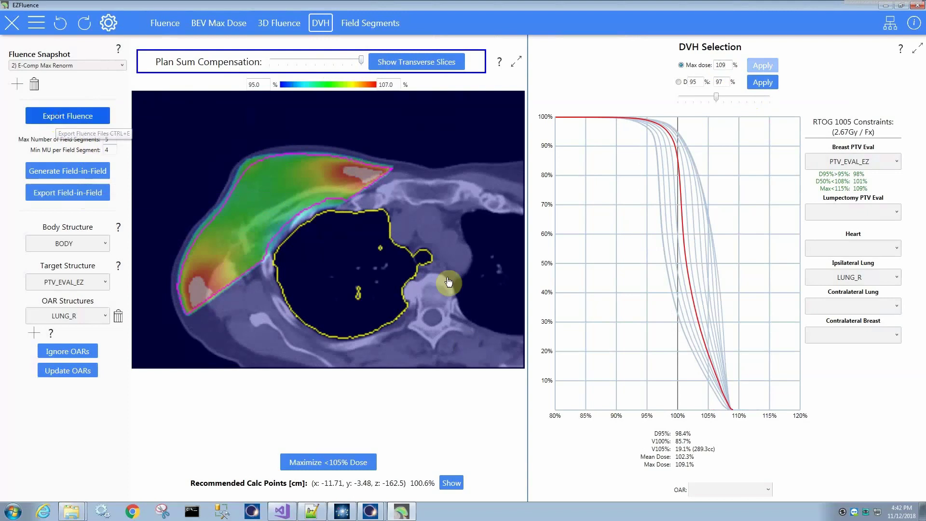
{"action": "key", "text": "ctrl+e"}
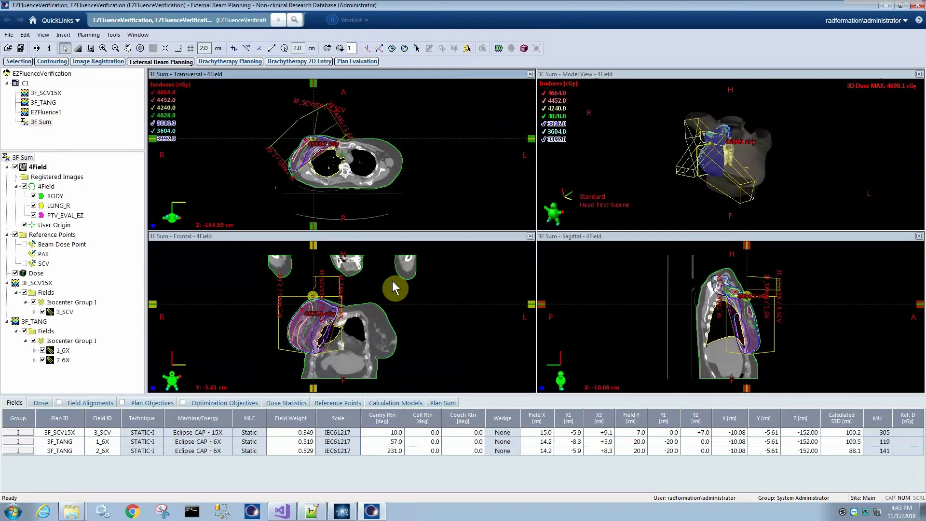
- In External Beam Planning, open the EZFluence1 plan and switch its dose display from absolute to relative
{"action": "left_click", "coordinate": [51, 112]}
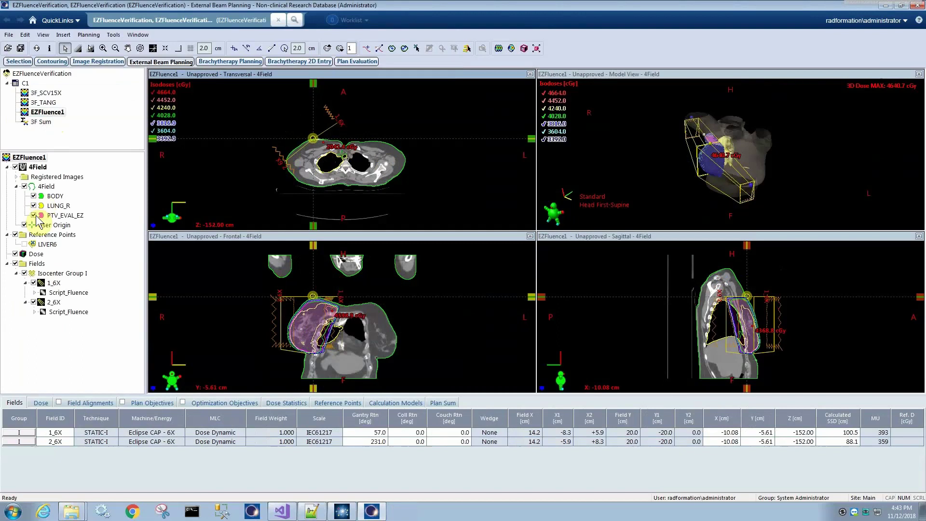
{"action": "right_click", "coordinate": [37, 263]}
{"action": "right_click", "coordinate": [35, 253]}
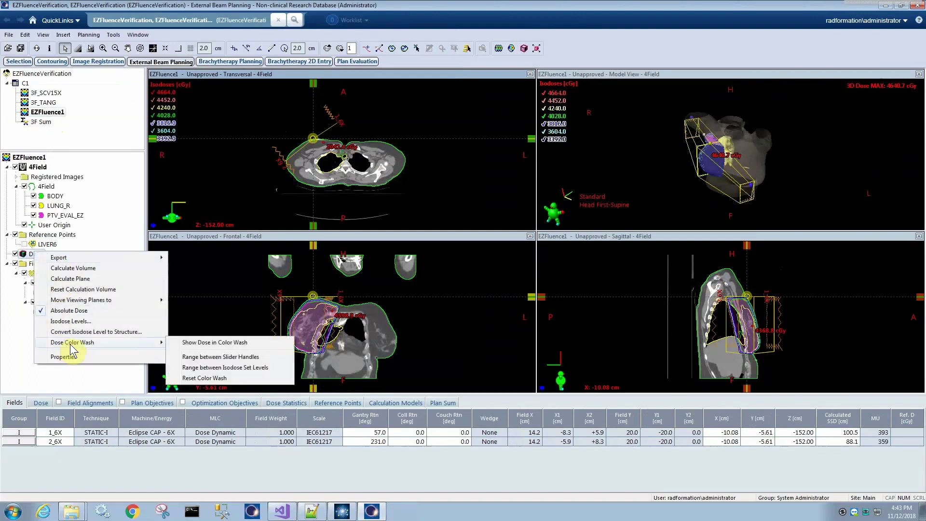
{"action": "left_click", "coordinate": [120, 312]}
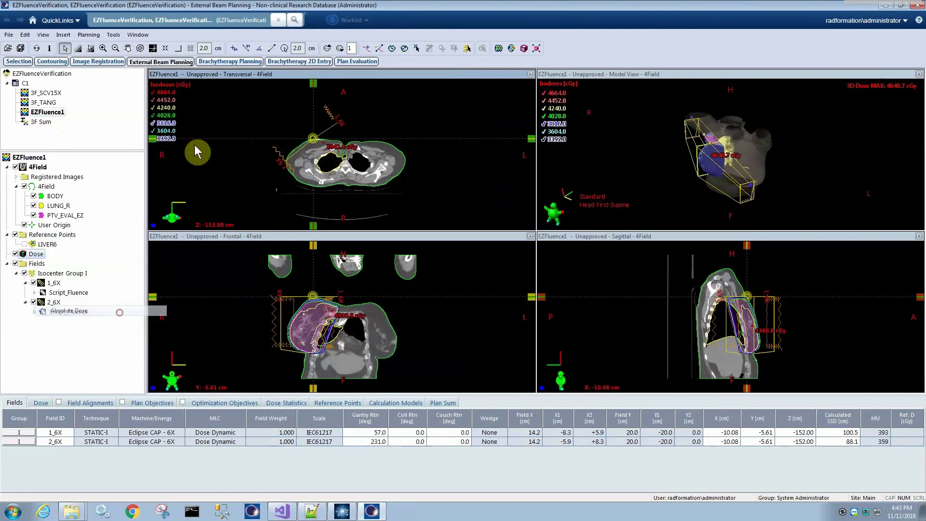
- Enlarge the EZFluence1 views and examine the calculated isodoses on the transverse slices through the breast
{"action": "scroll", "coordinate": [236, 145], "scroll_direction": "up", "scroll_amount": 2}
{"action": "scroll", "coordinate": [286, 141], "scroll_direction": "down", "scroll_amount": 10}
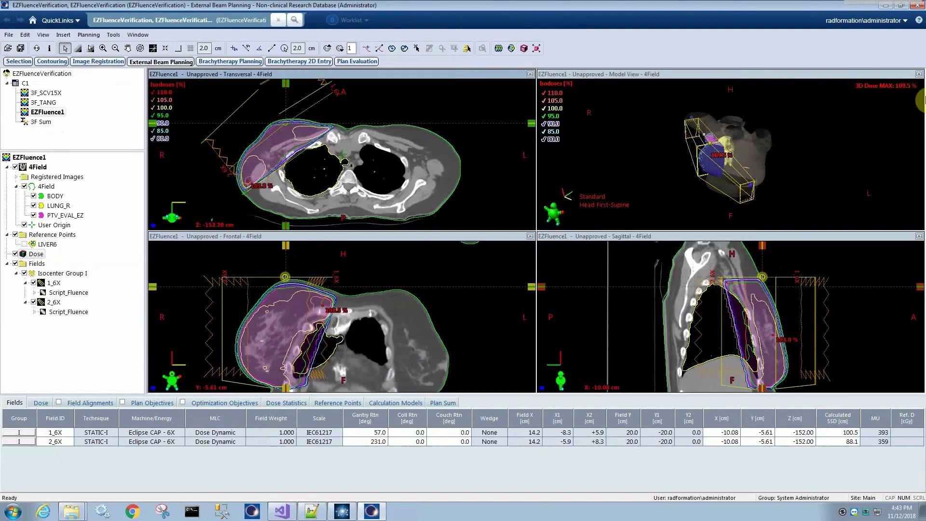
{"action": "scroll", "coordinate": [283, 169], "scroll_direction": "up", "scroll_amount": 15}
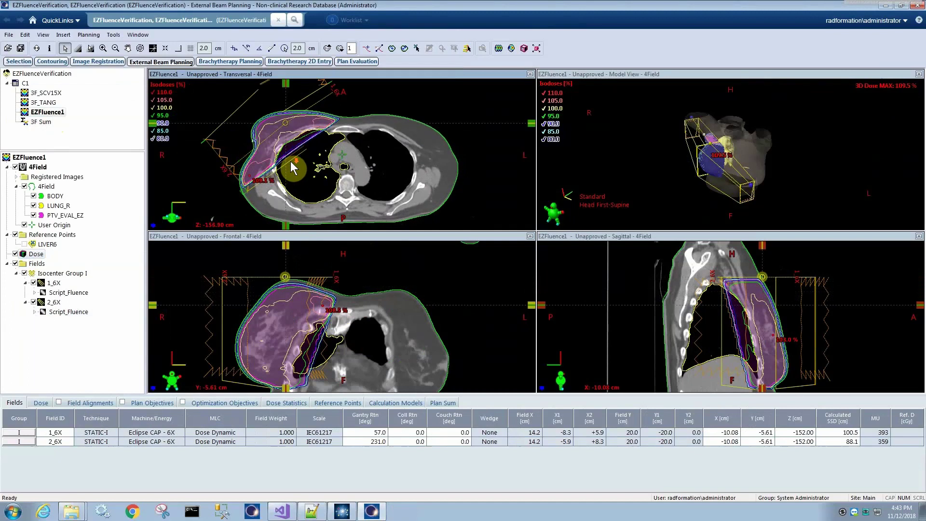
- Insert a new plan sum named Plan Sum2 on the 4Field image, combining the 3F_SCV15X and EZFluence1 plans
{"action": "scroll", "coordinate": [291, 162], "scroll_direction": "up", "scroll_amount": 8}
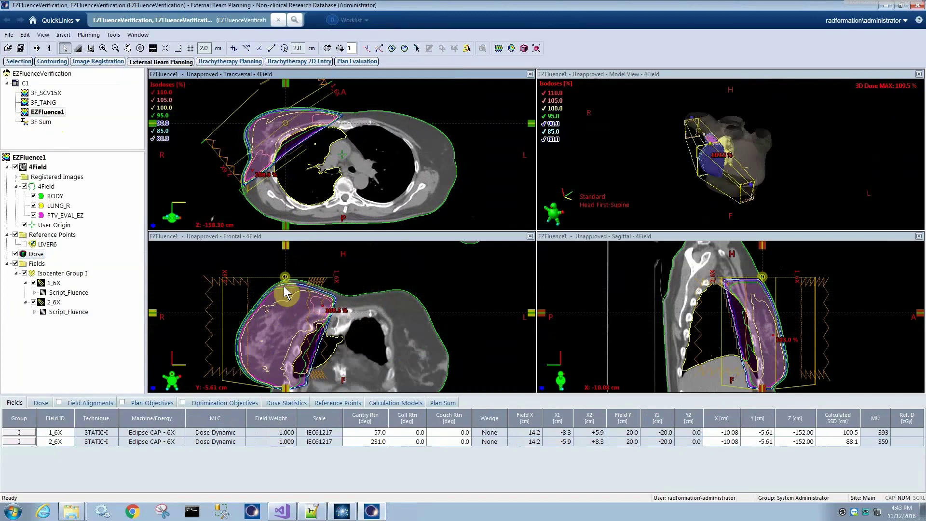
{"action": "left_click", "coordinate": [89, 35]}
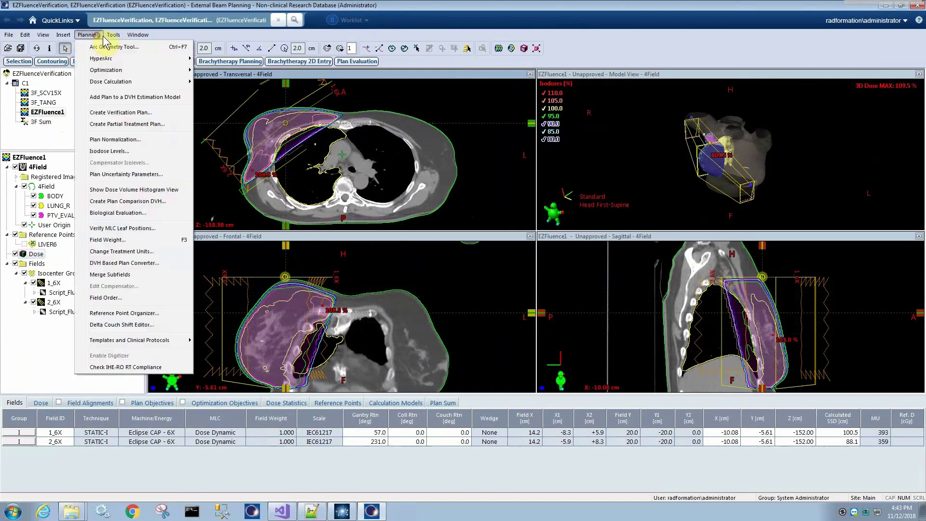
{"action": "mouse_move", "coordinate": [112, 41]}
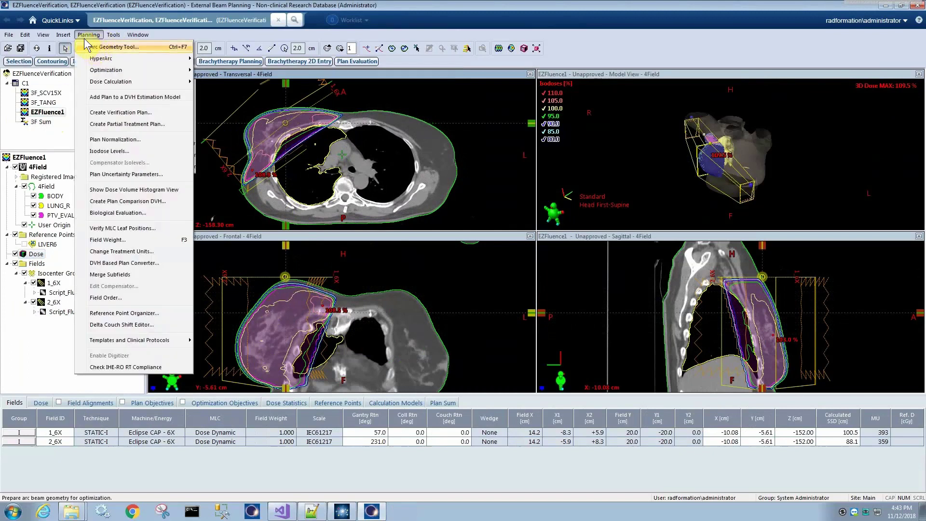
{"action": "mouse_move", "coordinate": [70, 36]}
{"action": "left_click", "coordinate": [82, 243]}
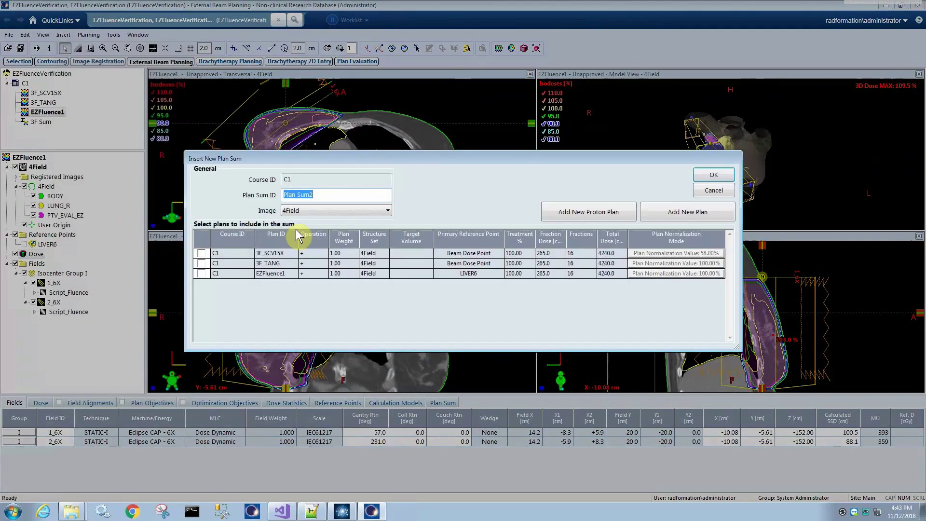
{"action": "left_click", "coordinate": [201, 273]}
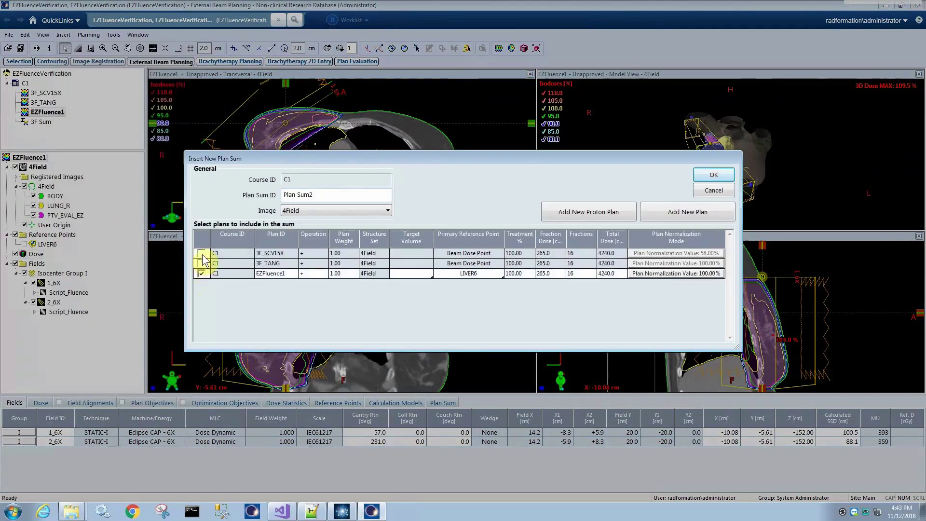
{"action": "left_click", "coordinate": [201, 253]}
{"action": "left_click", "coordinate": [713, 175]}
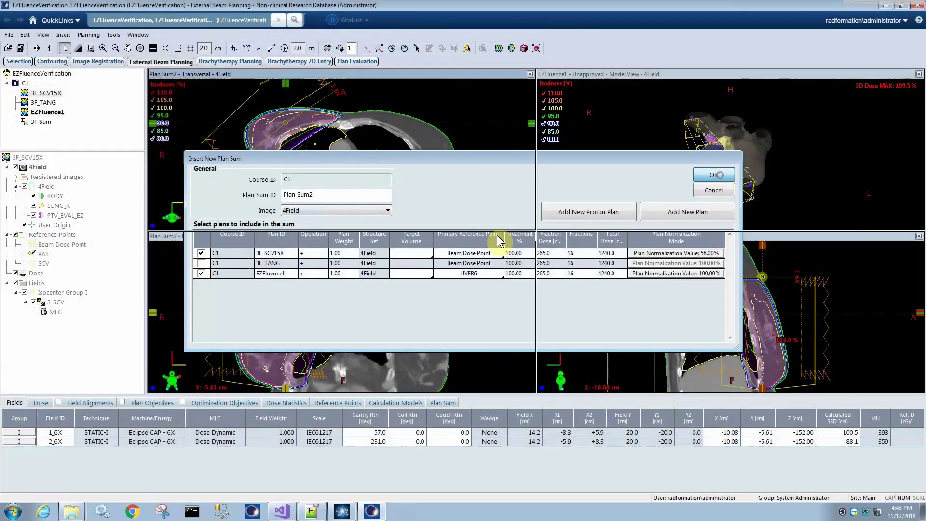
- Show the Plan Sum2 dose in color wash and set its lower limit to 4240 cGy
{"action": "scroll", "coordinate": [248, 158], "scroll_direction": "down", "scroll_amount": 12}
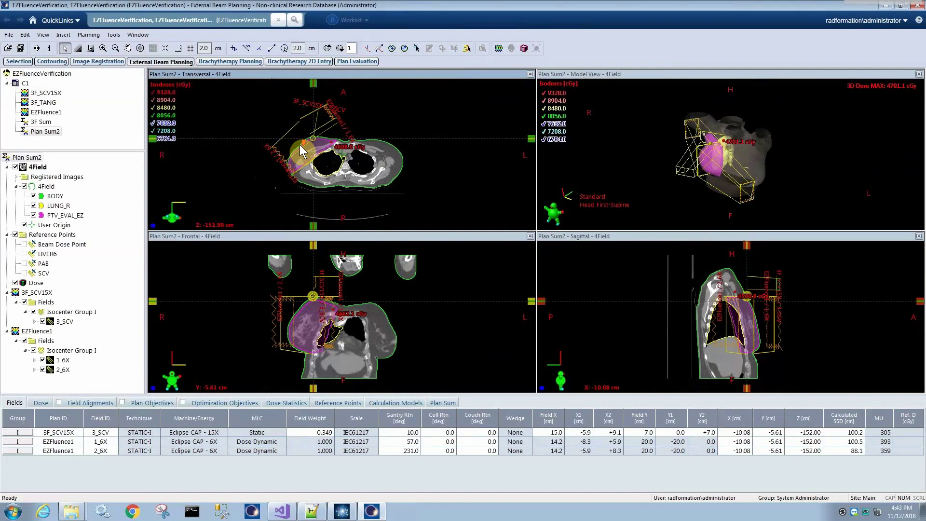
{"action": "scroll", "coordinate": [258, 181], "scroll_direction": "down", "scroll_amount": 10}
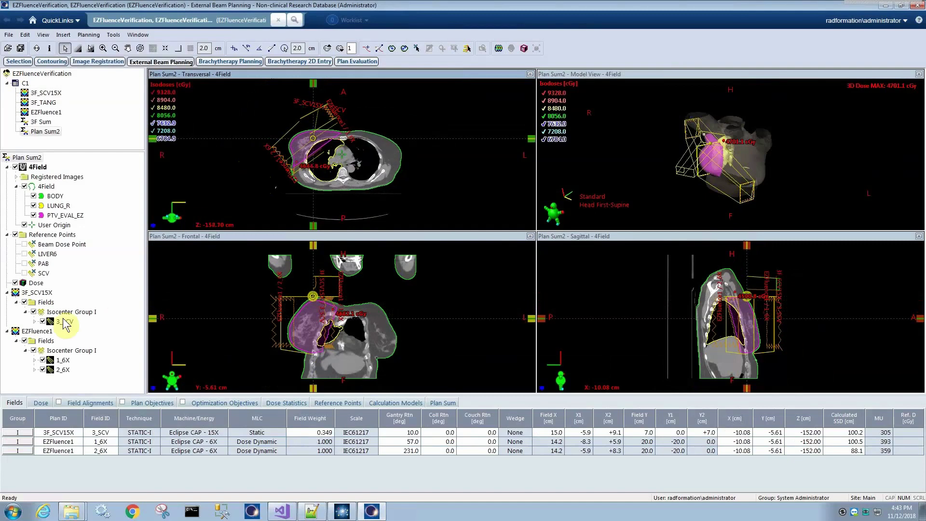
{"action": "right_click", "coordinate": [31, 282]}
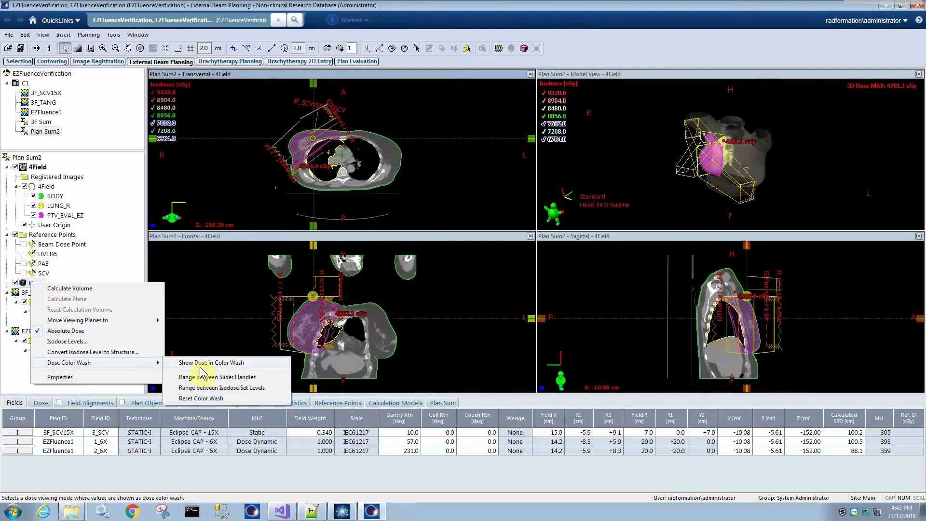
{"action": "left_click", "coordinate": [200, 363]}
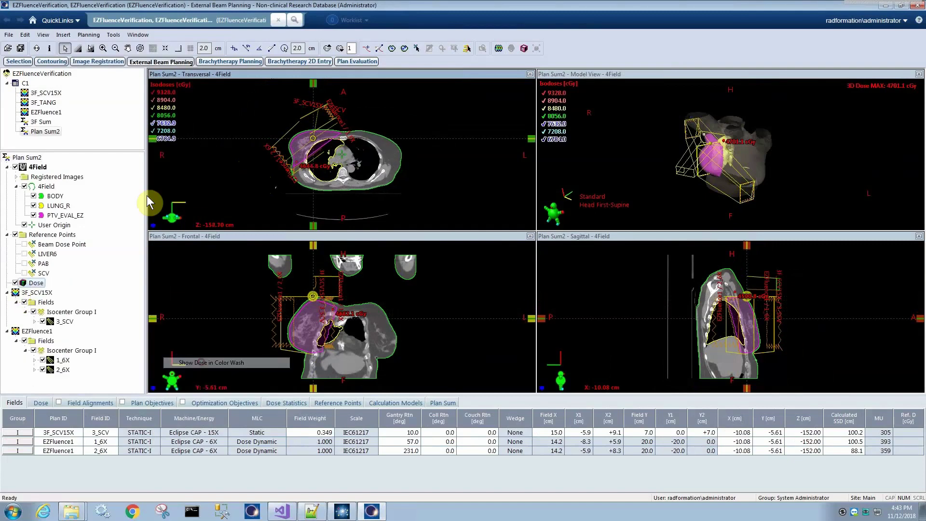
{"action": "left_click", "coordinate": [155, 149]}
{"action": "left_click_drag", "start_coordinate": [154, 138], "coordinate": [164, 140]}
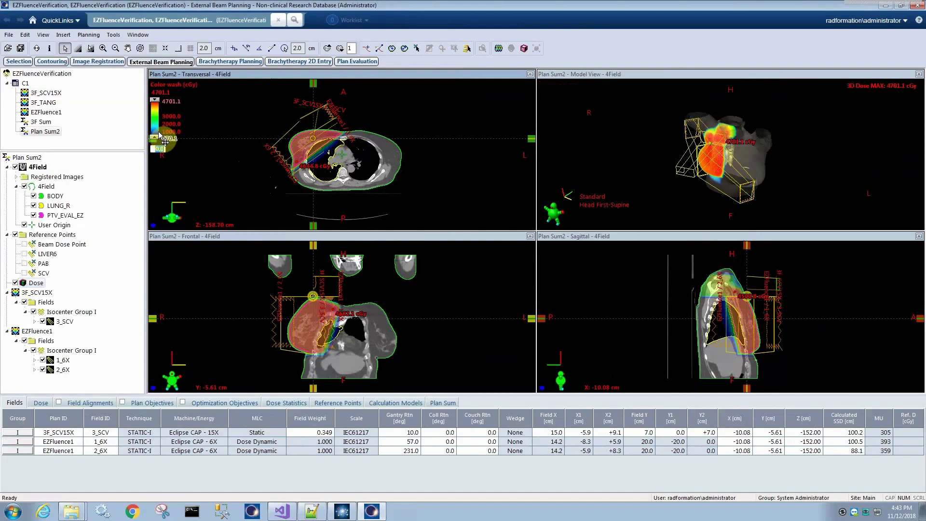
{"action": "type", "text": "4240"}
{"action": "key", "text": "Return"}
- Check the color wash on the transverse slices around the junction and set its lower limit to 4028 cGy
{"action": "scroll", "coordinate": [235, 143], "scroll_direction": "up", "scroll_amount": 5}
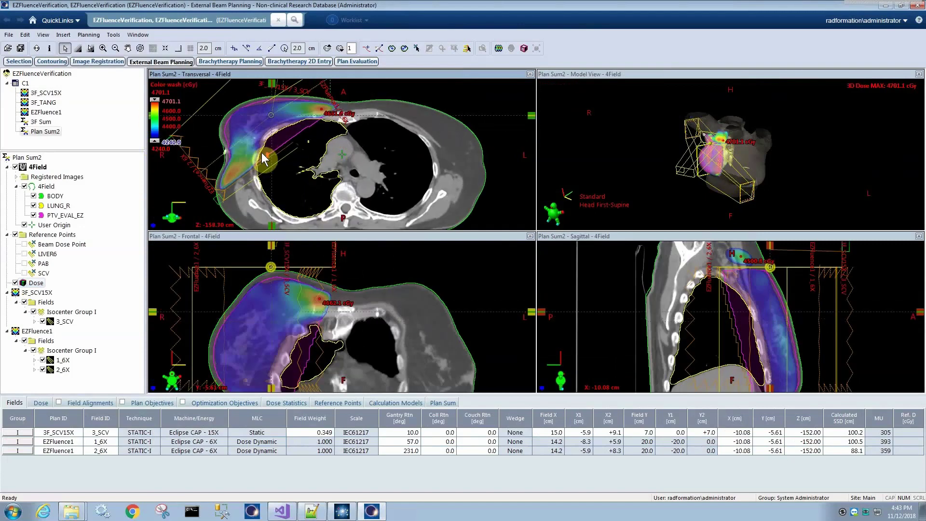
{"action": "scroll", "coordinate": [264, 160], "scroll_direction": "up", "scroll_amount": 15}
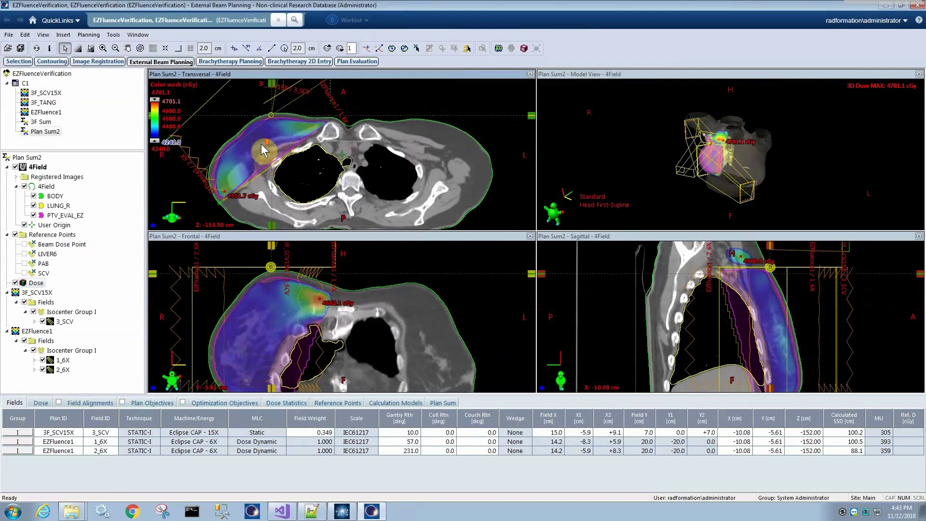
{"action": "scroll", "coordinate": [263, 143], "scroll_direction": "up", "scroll_amount": 5}
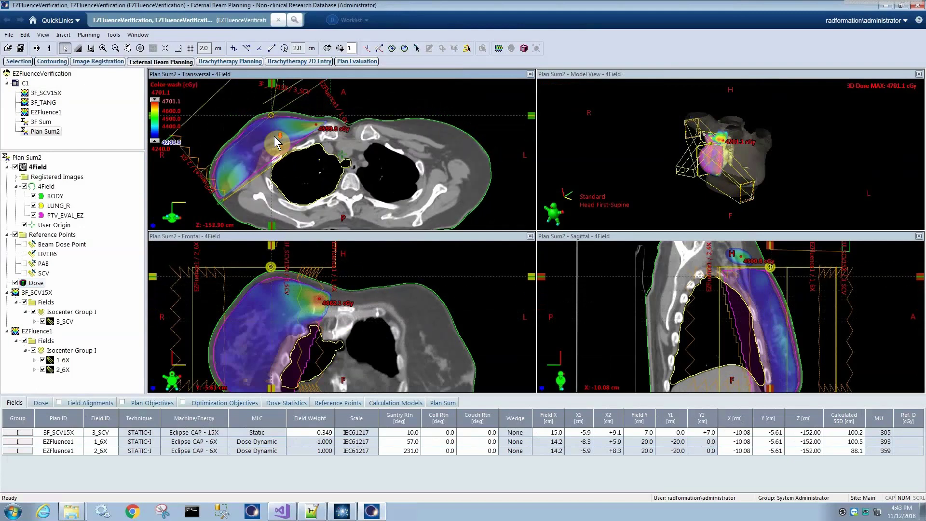
{"action": "scroll", "coordinate": [275, 137], "scroll_direction": "down", "scroll_amount": 7}
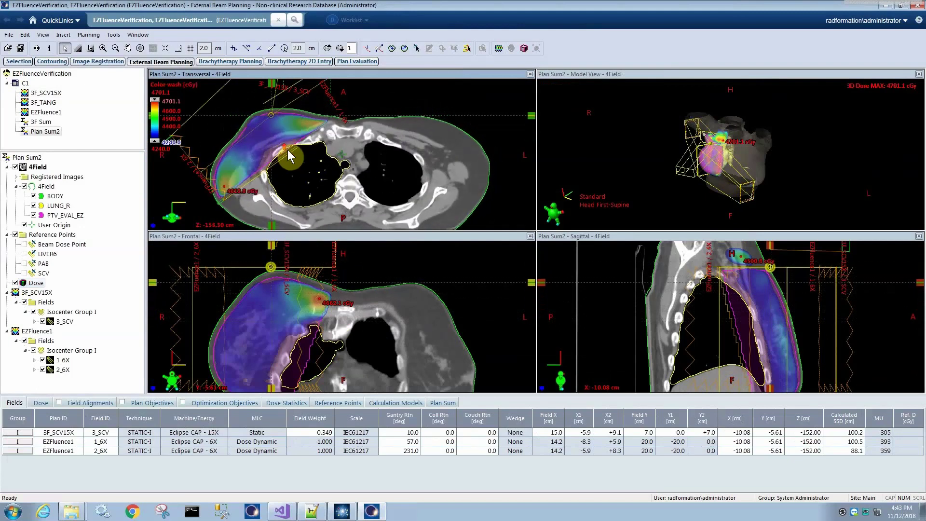
{"action": "scroll", "coordinate": [295, 149], "scroll_direction": "up", "scroll_amount": 12}
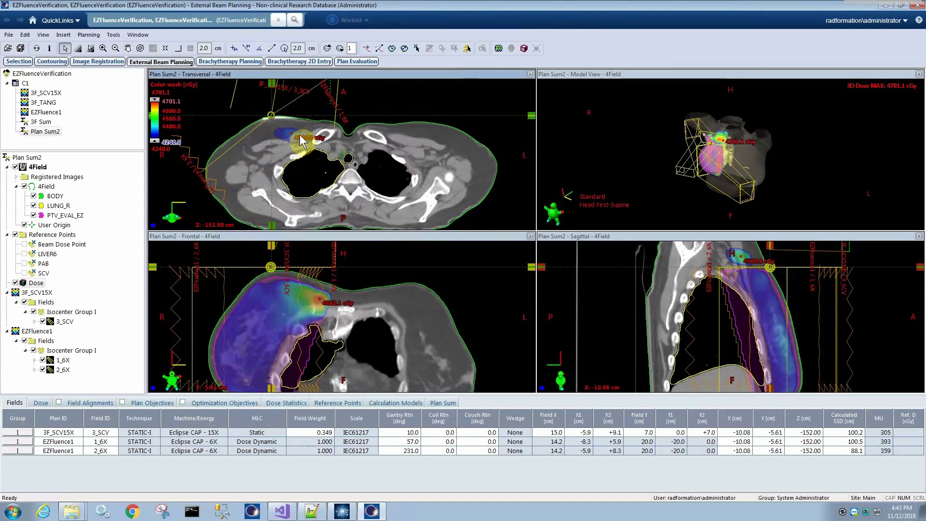
{"action": "scroll", "coordinate": [301, 140], "scroll_direction": "up", "scroll_amount": 2}
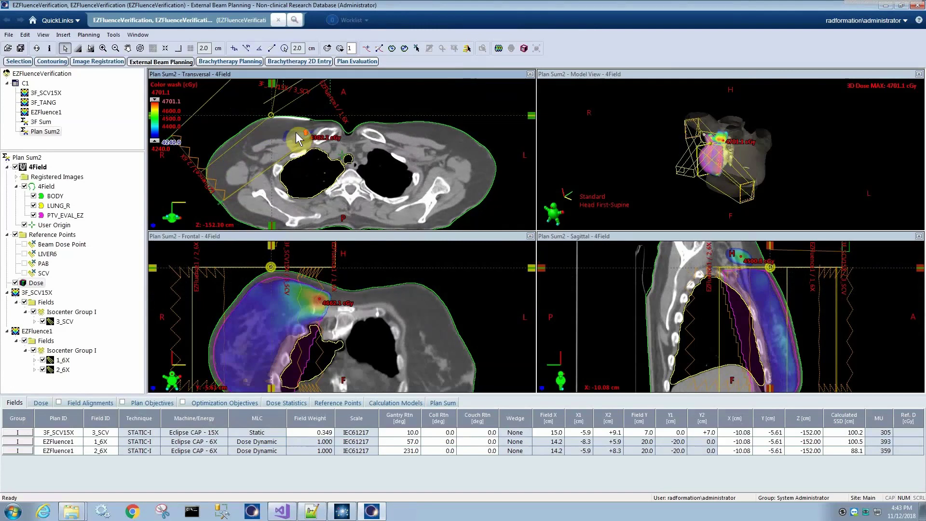
{"action": "left_click", "coordinate": [163, 147]}
{"action": "type", "text": "4028"}
{"action": "key", "text": "Return"}
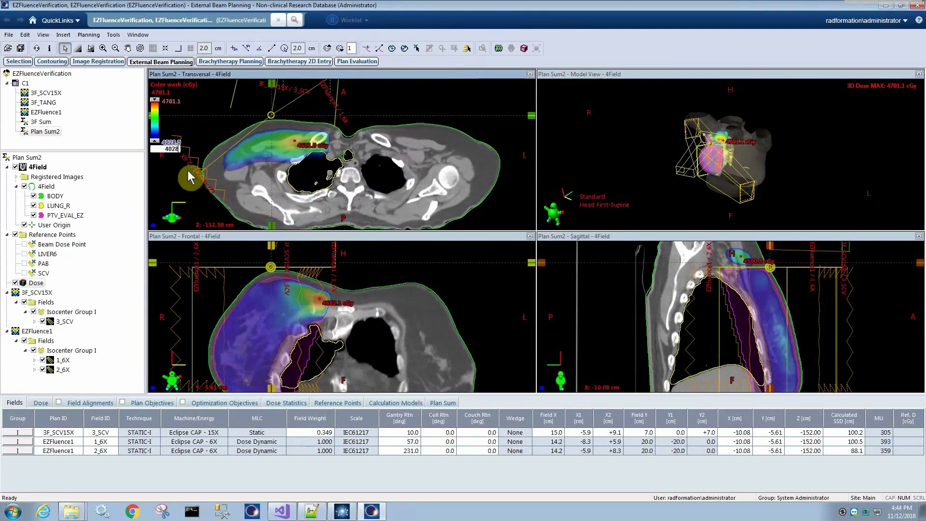
- Examine the Plan Sum2 color wash across the supraclavicular junction on the transverse and sagittal slices
{"action": "scroll", "coordinate": [296, 164], "scroll_direction": "down", "scroll_amount": 2}
{"action": "scroll", "coordinate": [295, 164], "scroll_direction": "up", "scroll_amount": 6}
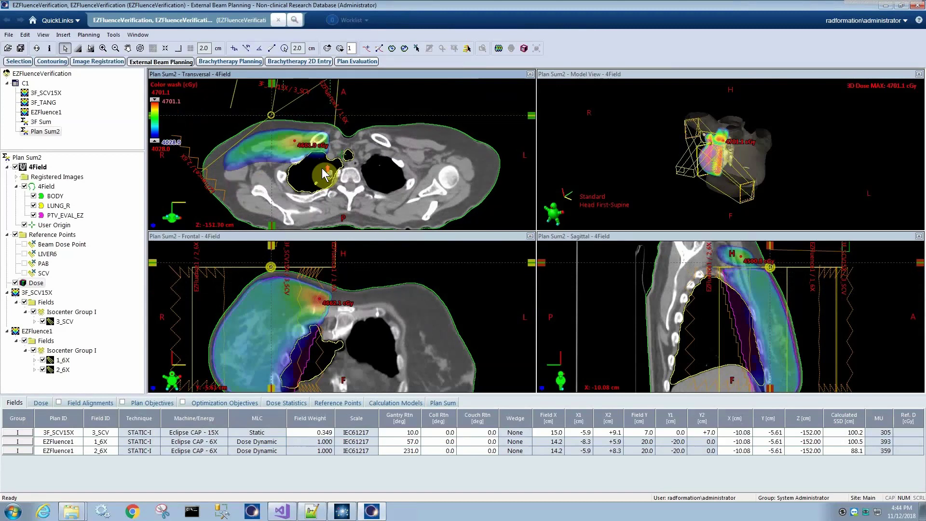
{"action": "scroll", "coordinate": [789, 306], "scroll_direction": "up", "scroll_amount": 3}
{"action": "scroll", "coordinate": [787, 301], "scroll_direction": "up", "scroll_amount": 20}
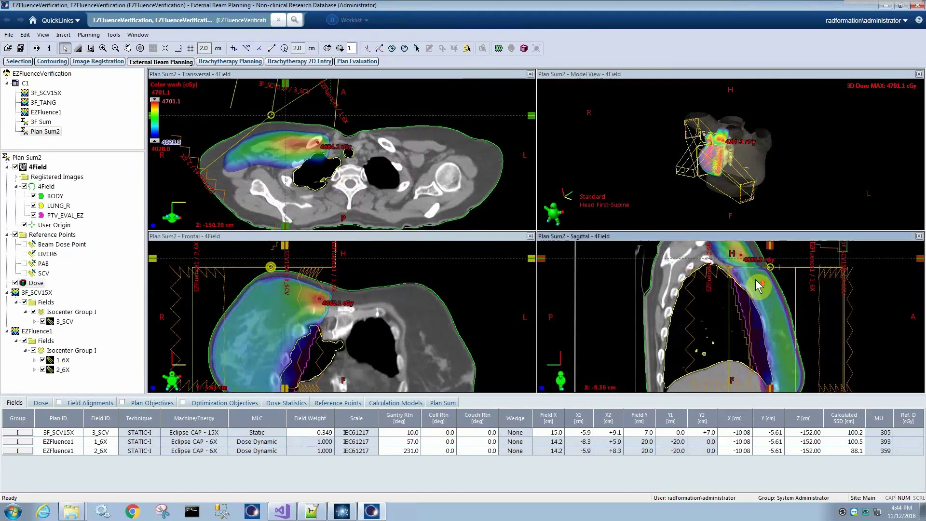
{"action": "scroll", "coordinate": [756, 279], "scroll_direction": "down", "scroll_amount": 15}
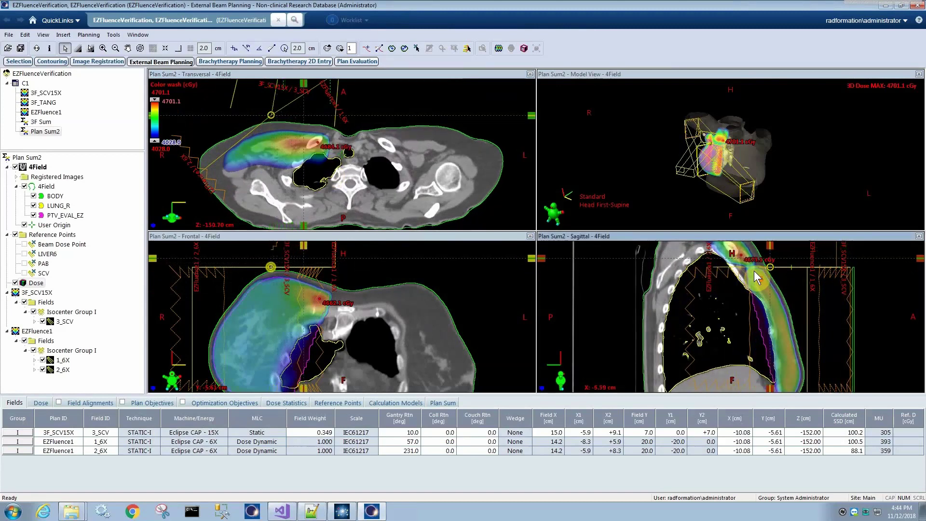
{"action": "scroll", "coordinate": [754, 270], "scroll_direction": "up", "scroll_amount": 14}
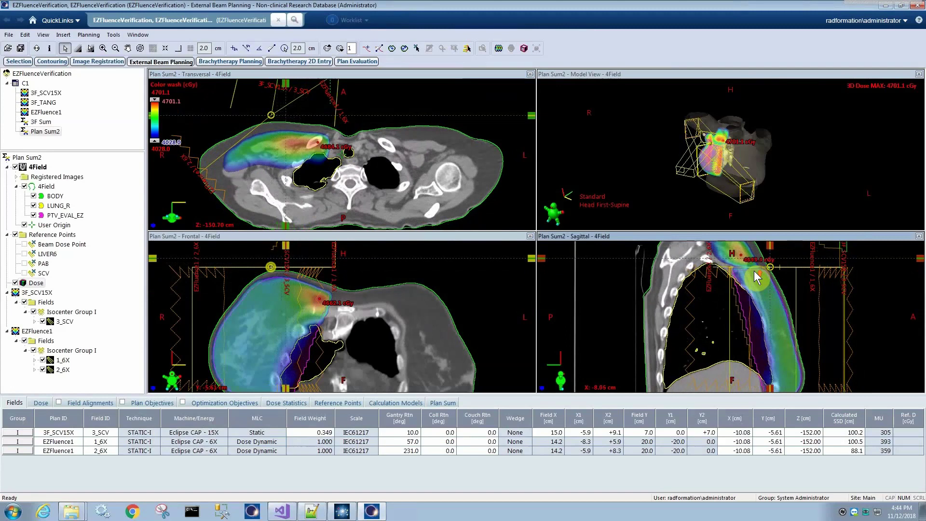
{"action": "scroll", "coordinate": [751, 271], "scroll_direction": "up", "scroll_amount": 3}
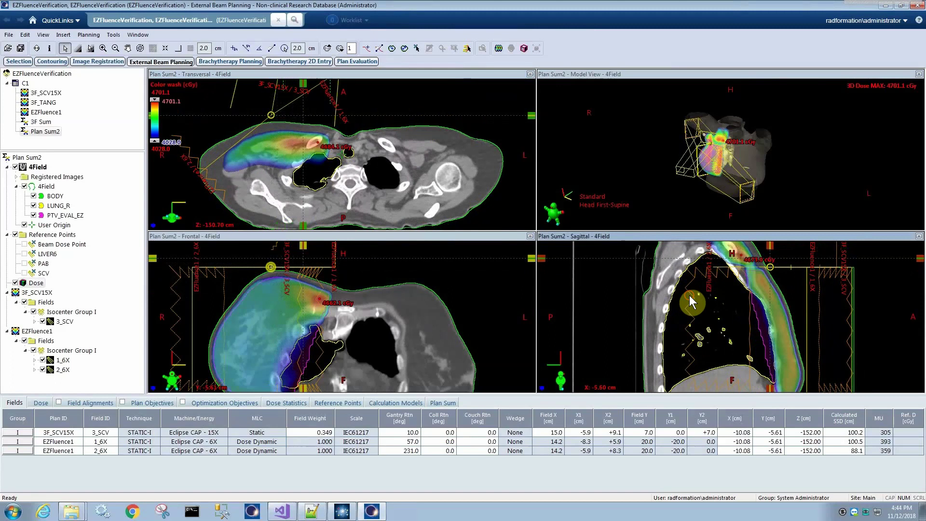
{"action": "scroll", "coordinate": [682, 299], "scroll_direction": "down", "scroll_amount": 2}
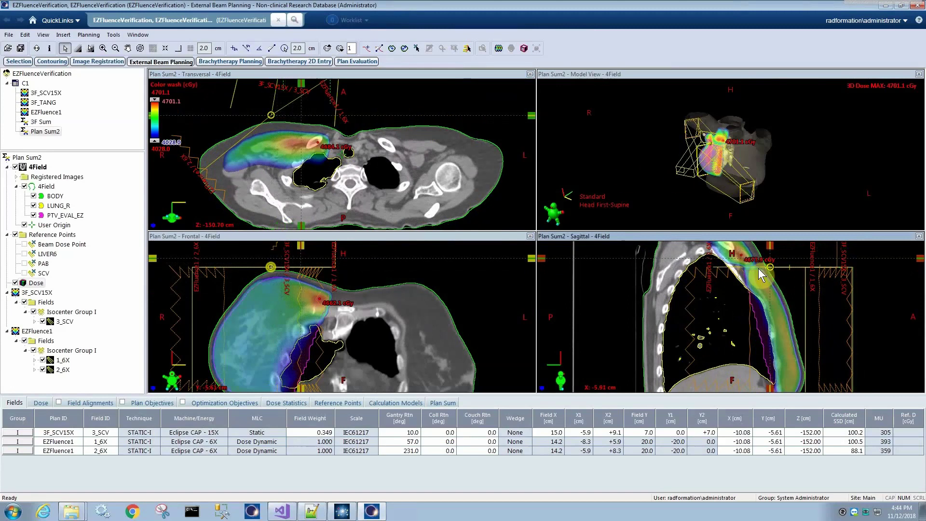
{"action": "scroll", "coordinate": [320, 145], "scroll_direction": "down", "scroll_amount": 10}
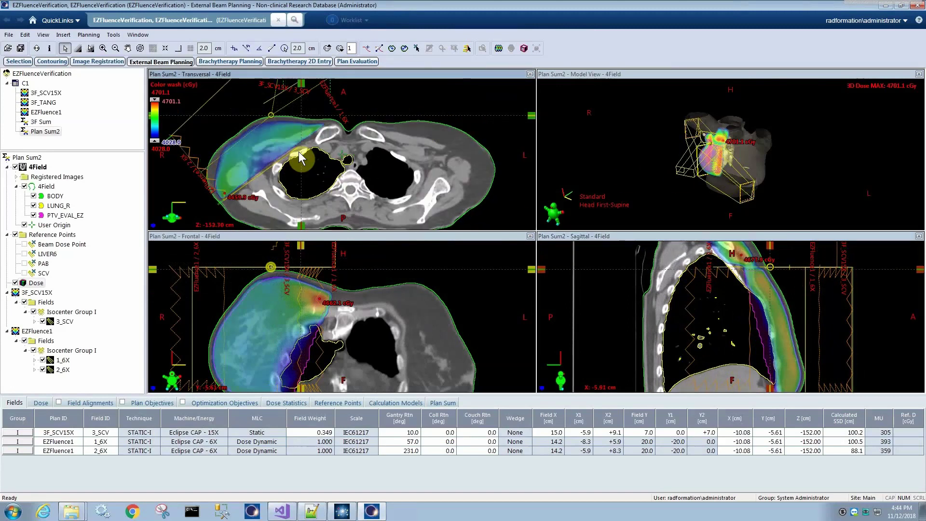